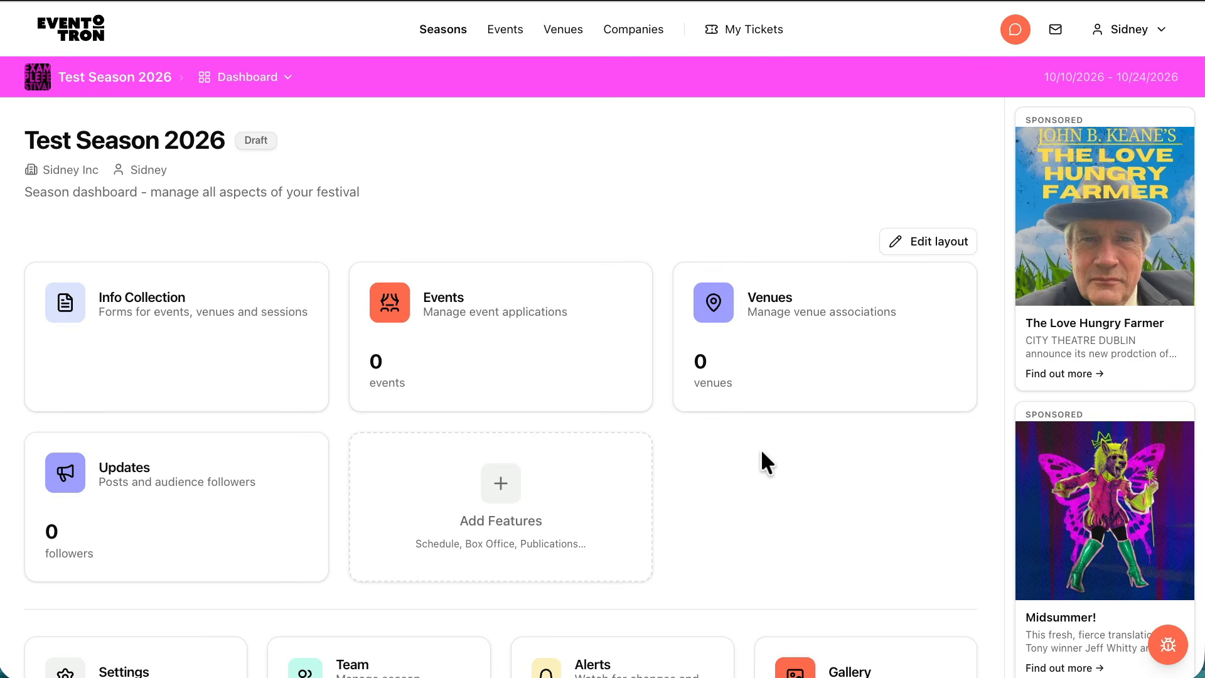
Open the season's Info Collection form builder for events and display the Welcome form in the Welcome section
click(149, 300)
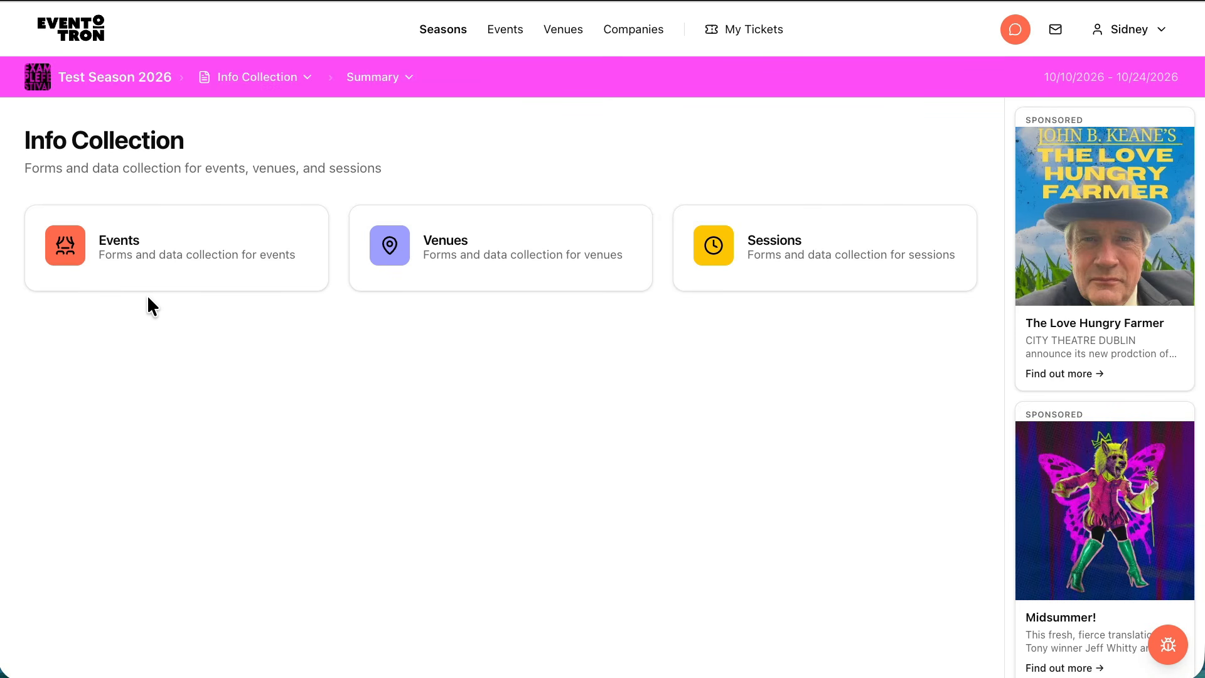
click(126, 242)
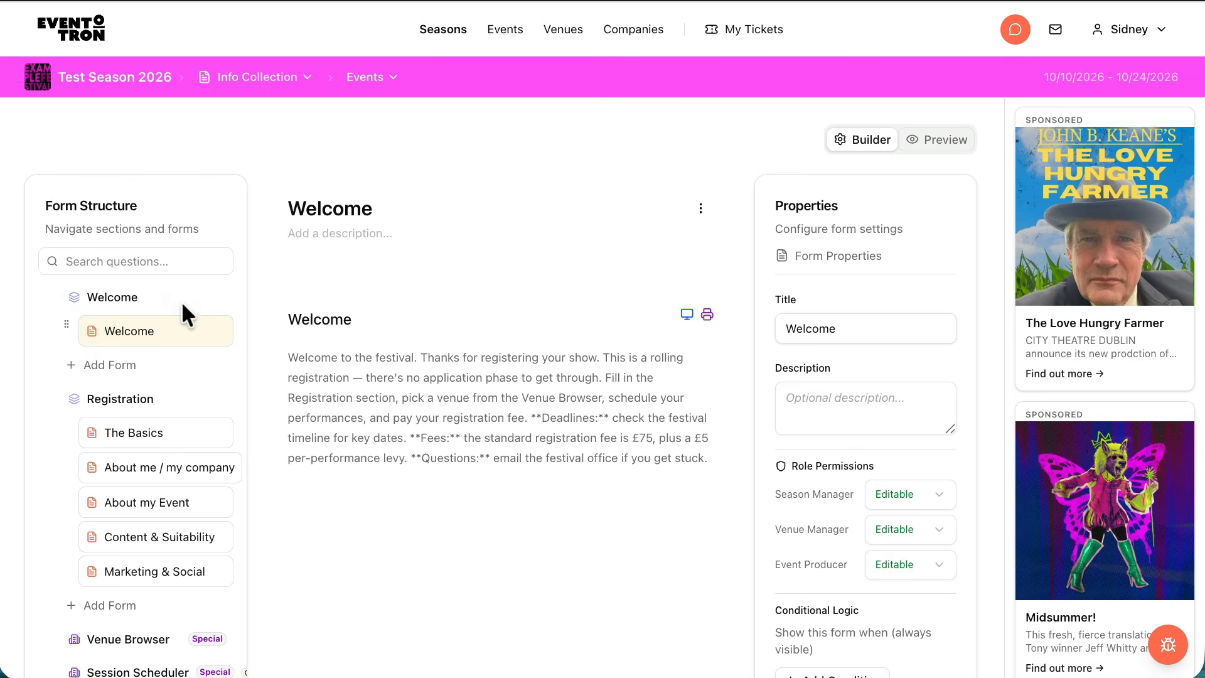
click(100, 292)
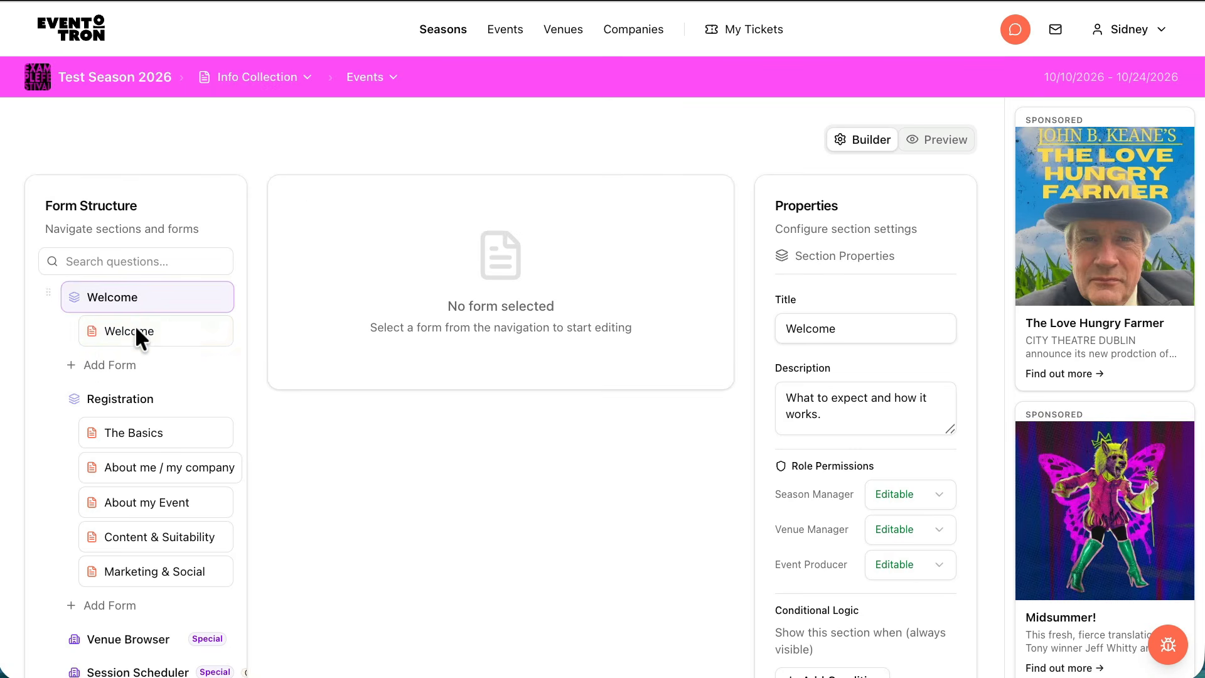
click(104, 329)
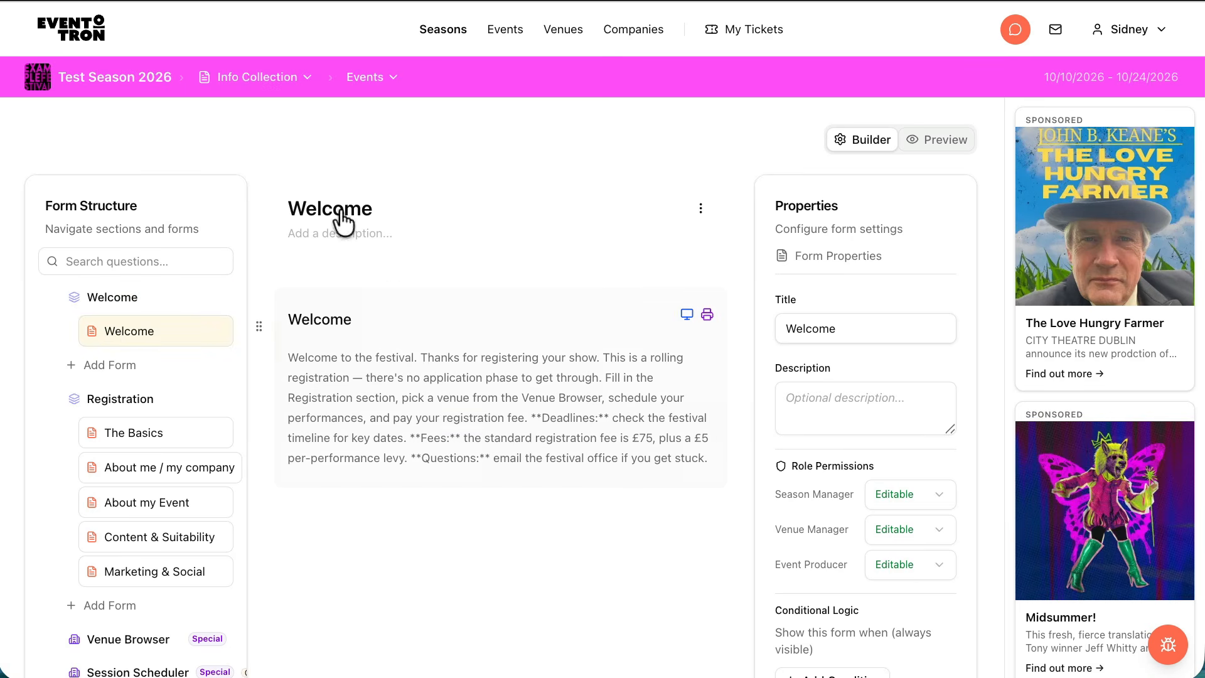
Select the Welcome form's instructions block and review the available field types without changing its type
click(408, 342)
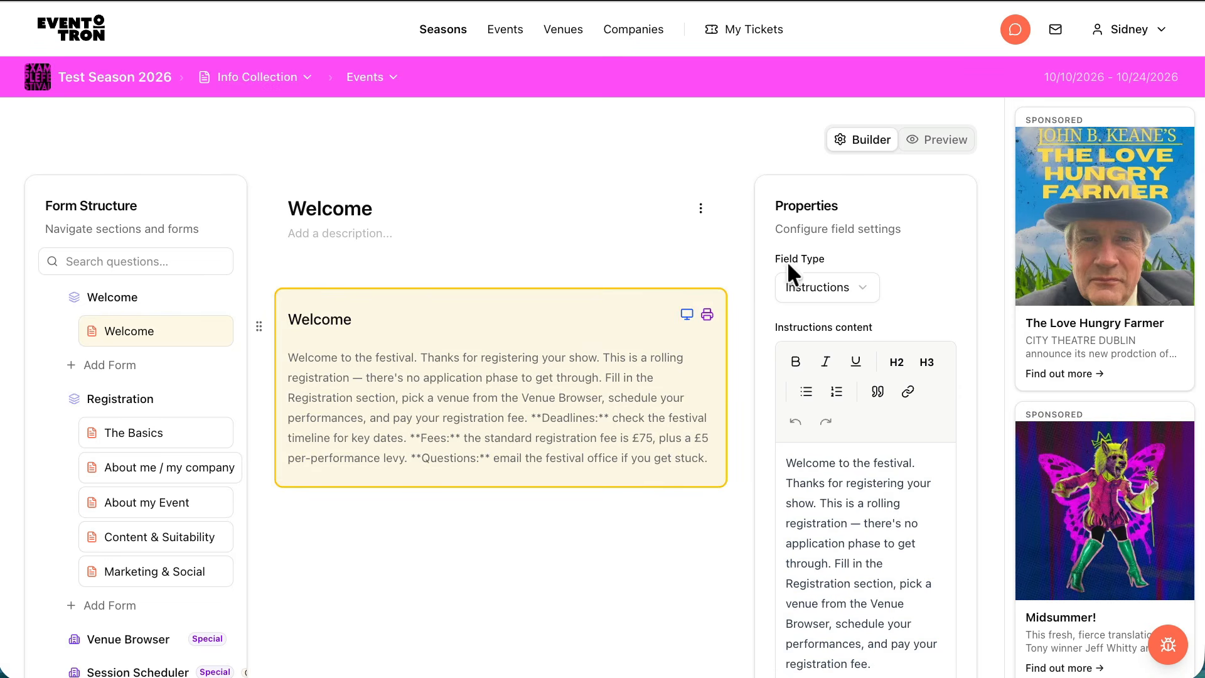
click(862, 287)
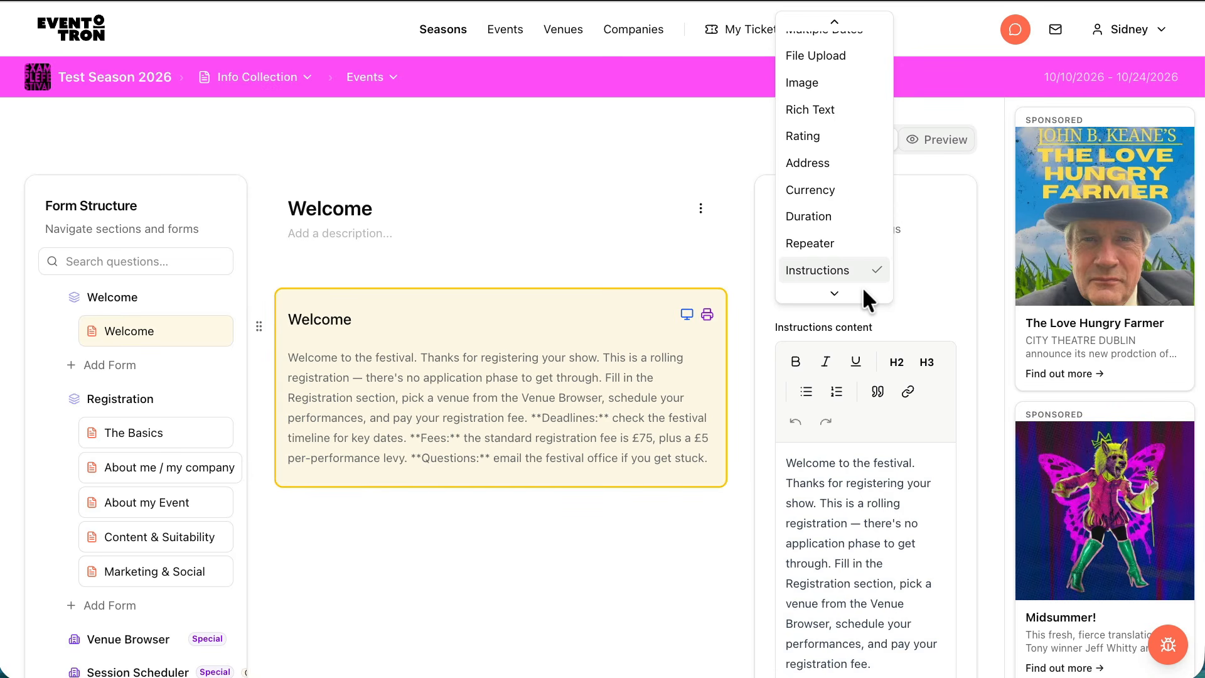
scroll(845, 201, up, 5)
scroll(850, 223, down, 1)
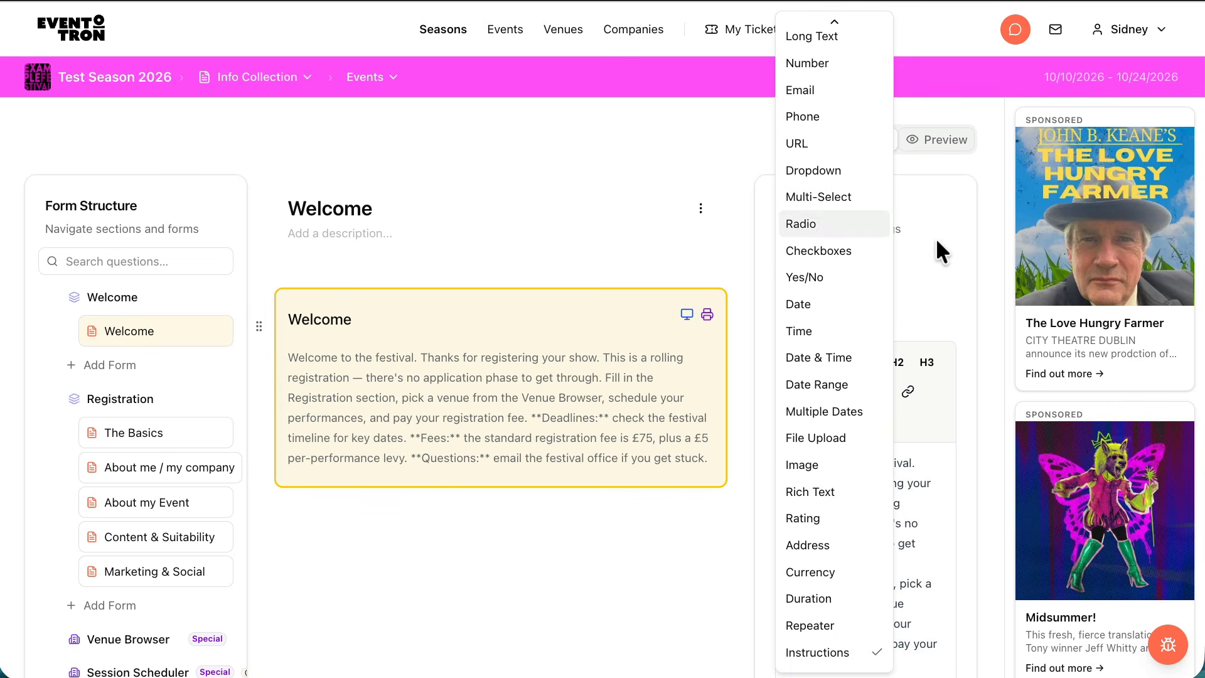
click(935, 262)
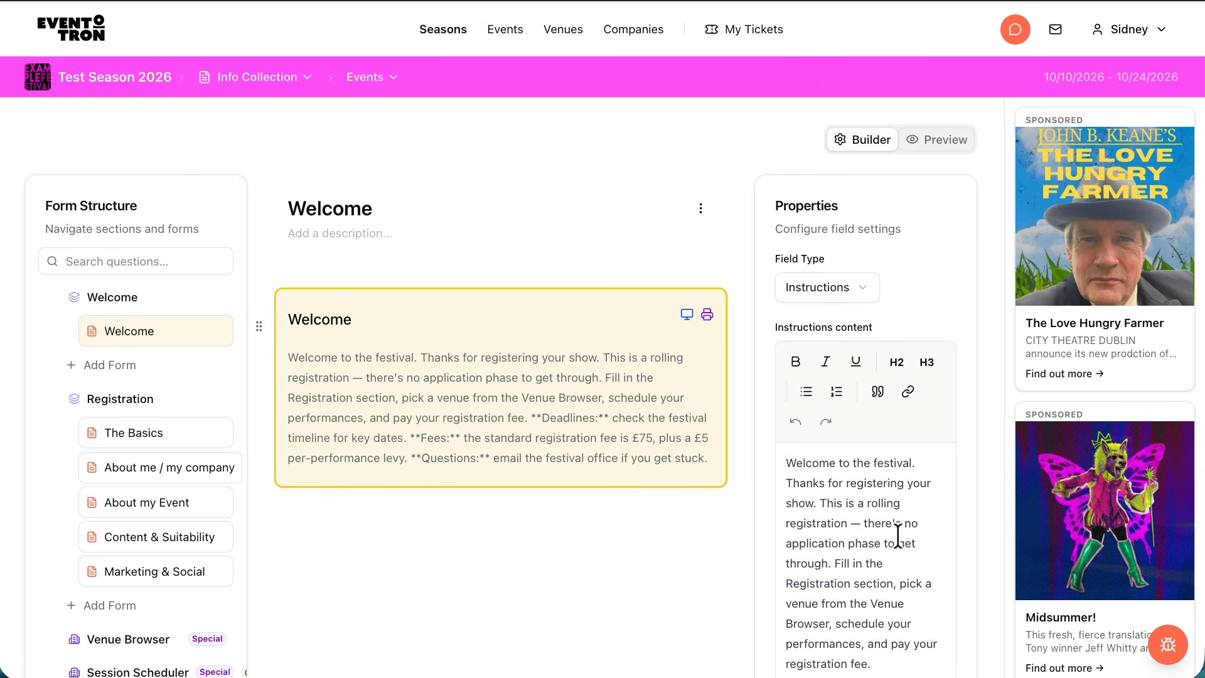
Review the Welcome instructions block's content, visibility, role permissions, answer rules, conditional logic and dependents
scroll(895, 532, down, 5)
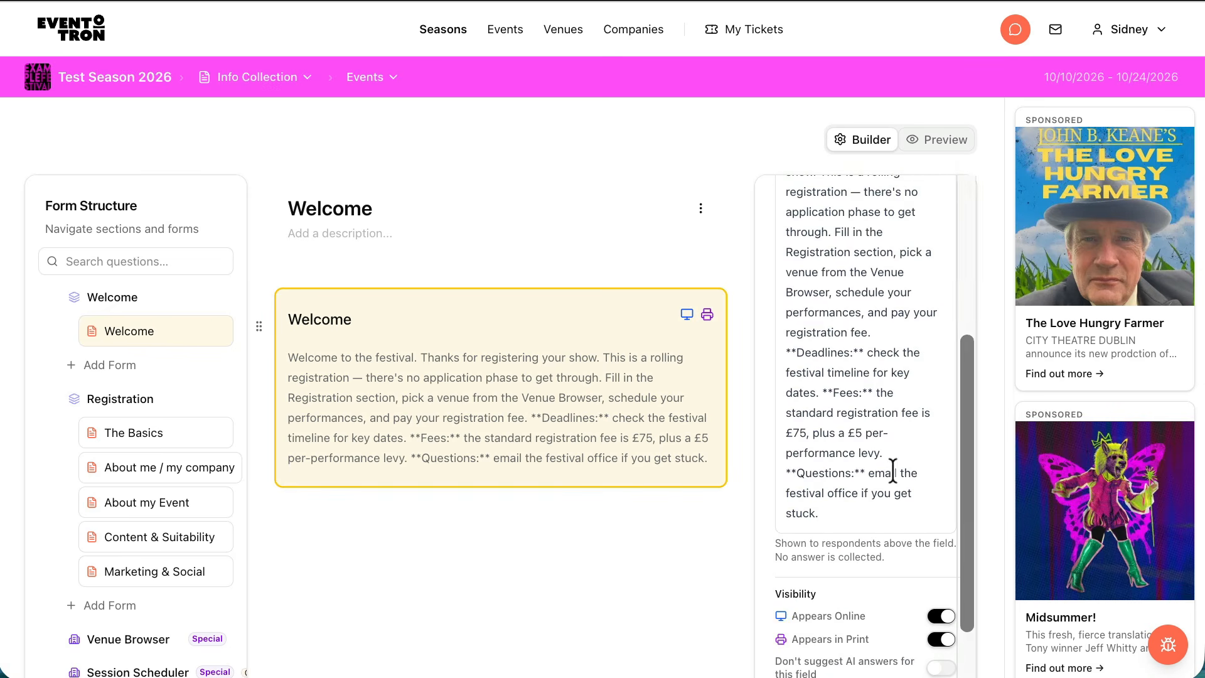
scroll(891, 468, down, 5)
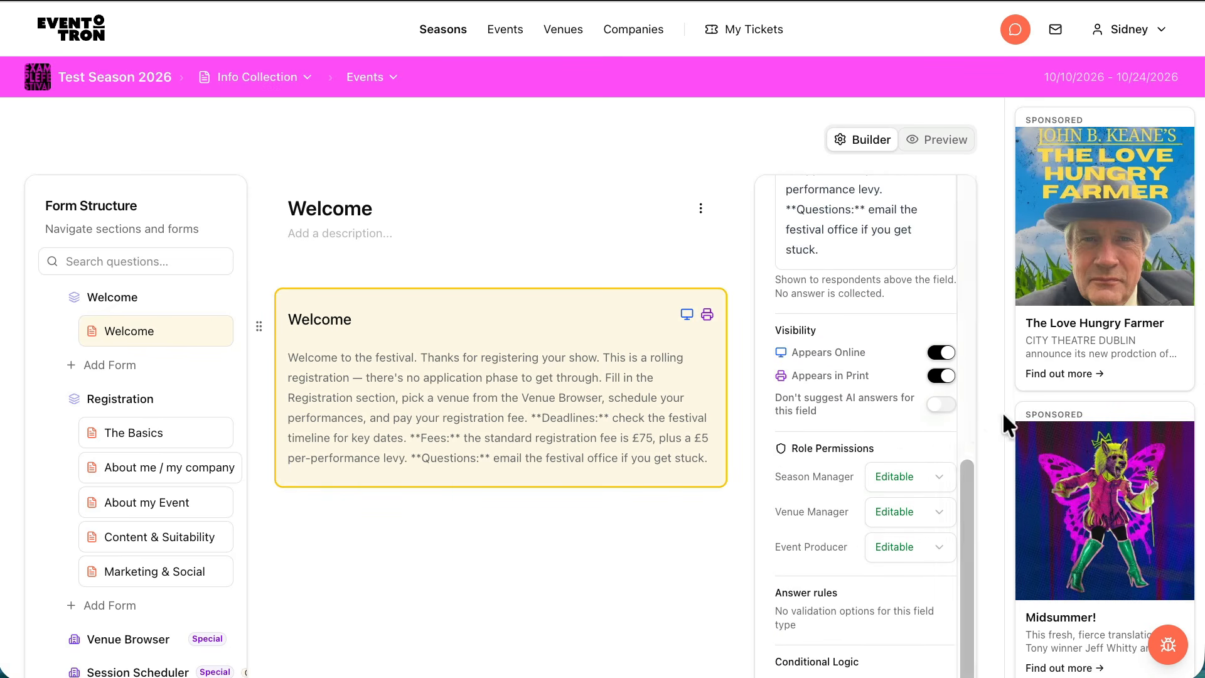
scroll(821, 443, down, 3)
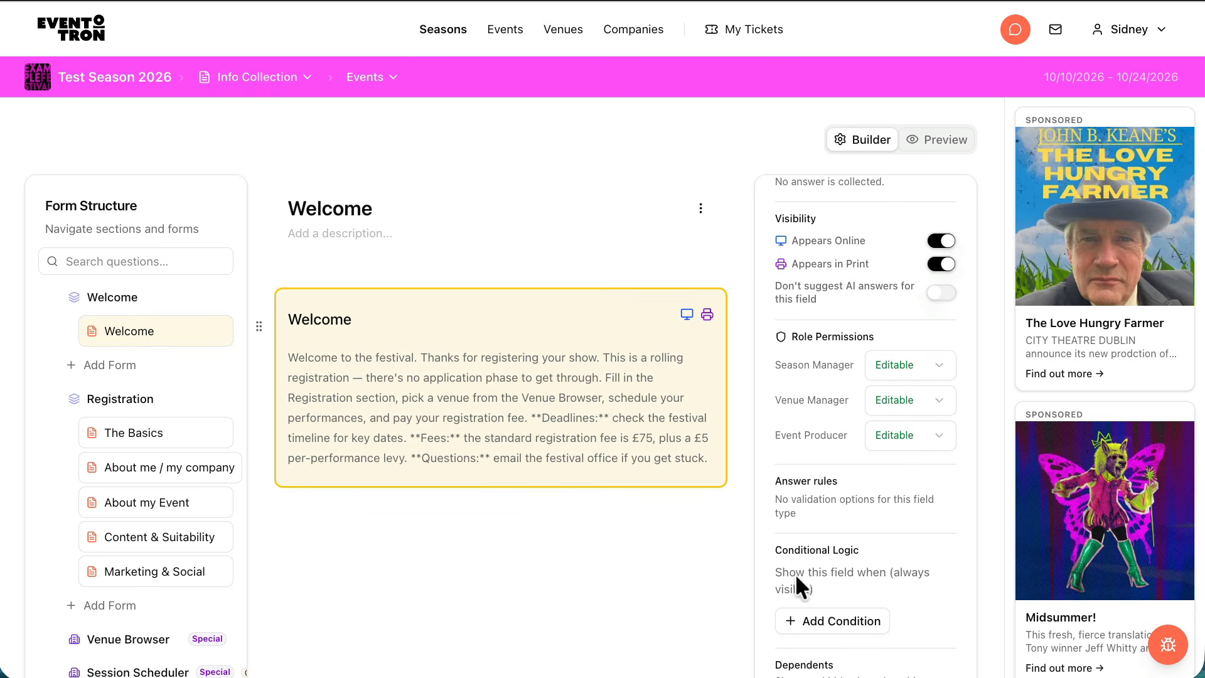
scroll(919, 559, down, 5)
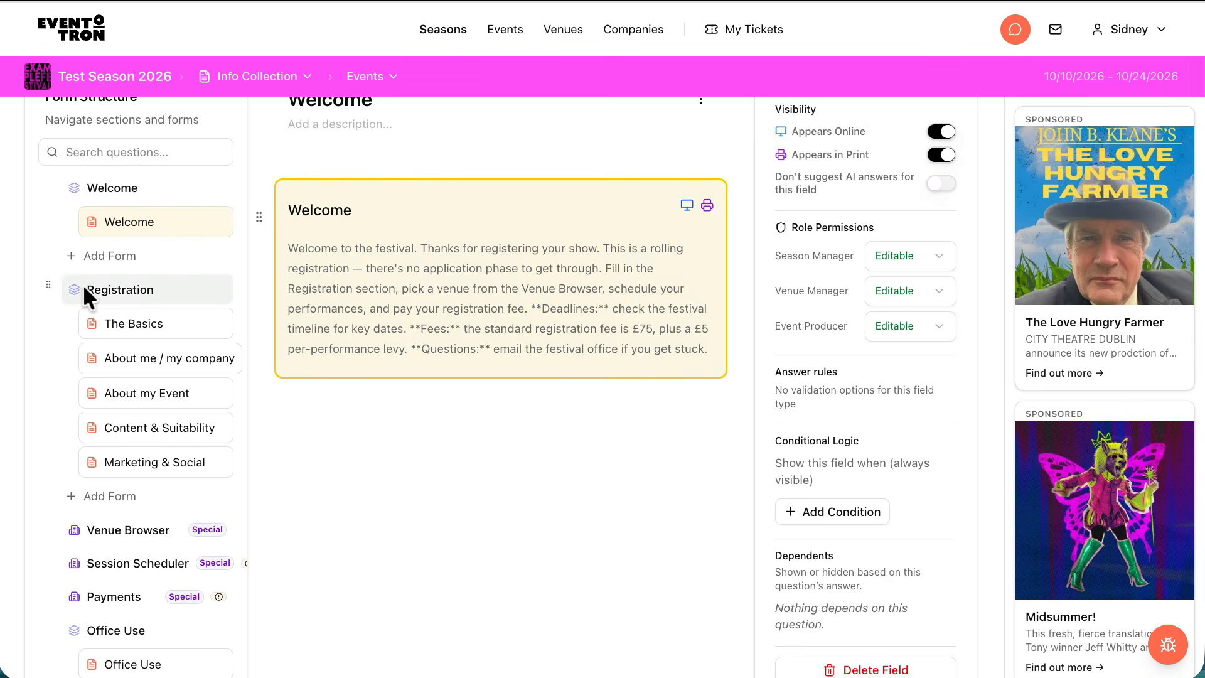
Open the Registration section's properties and select its description text
click(126, 289)
scroll(581, 250, up, 2)
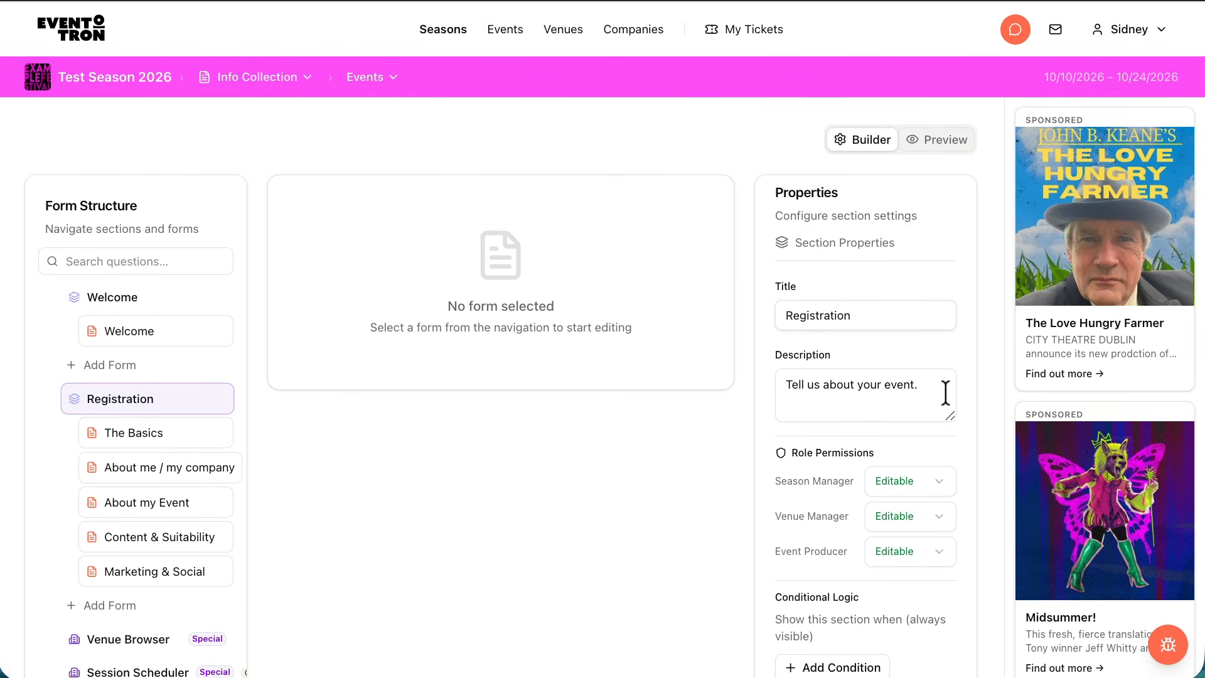
drag(946, 396, 783, 385)
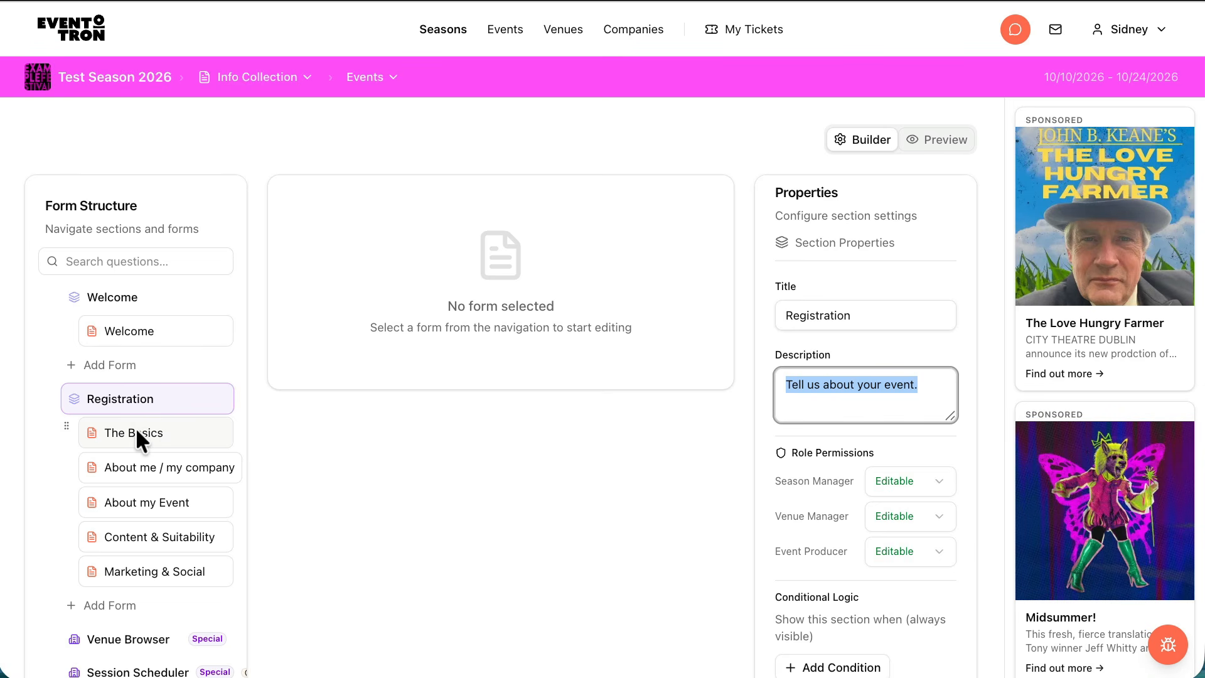
Open The Basics form and inspect the settings of its One-line pitch / strapline and Producer / company name fields
click(166, 428)
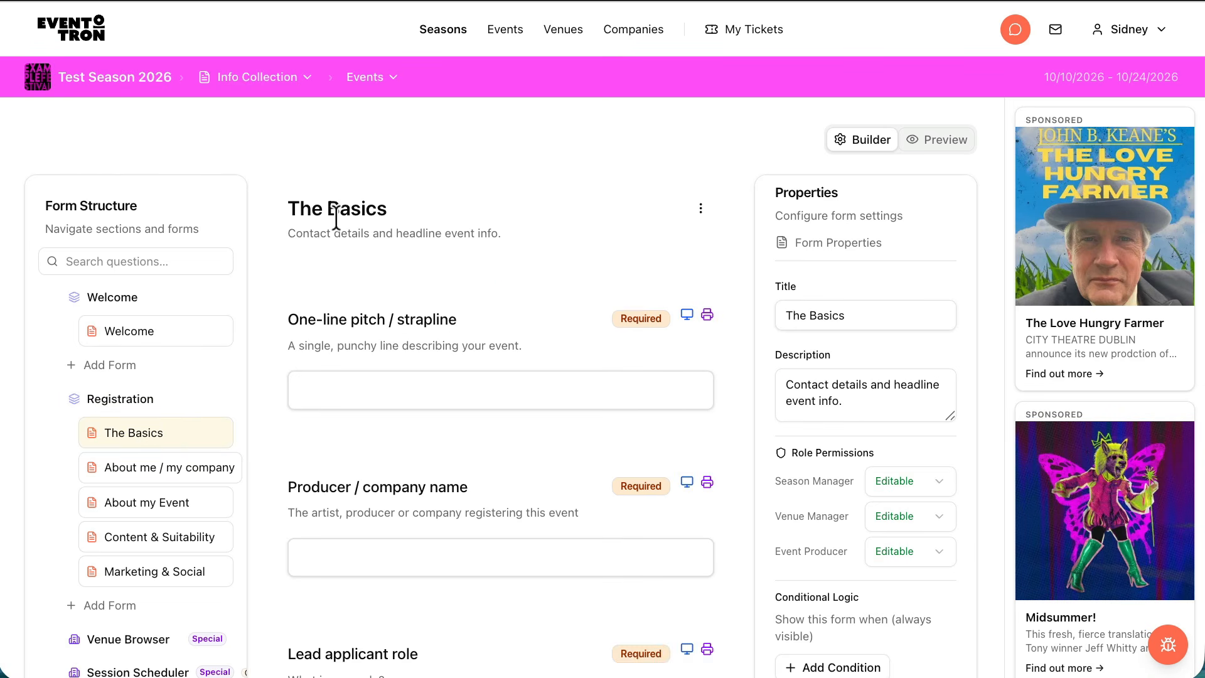
click(357, 212)
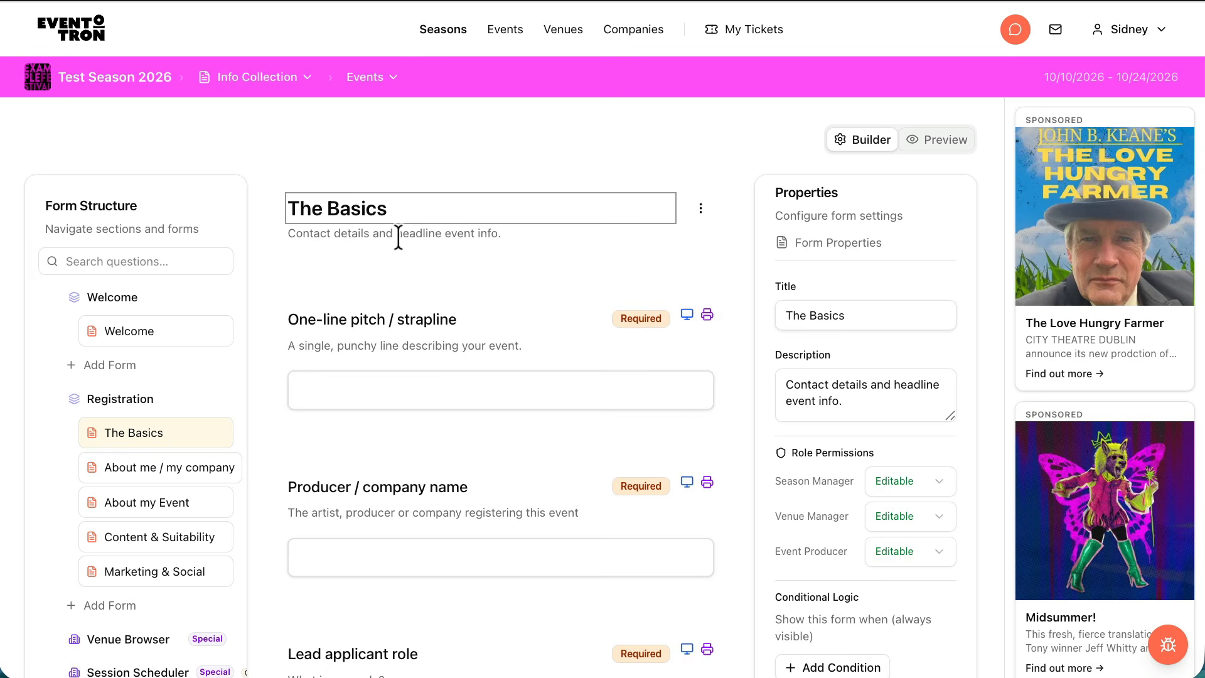
click(574, 351)
click(574, 352)
scroll(538, 414, down, 1)
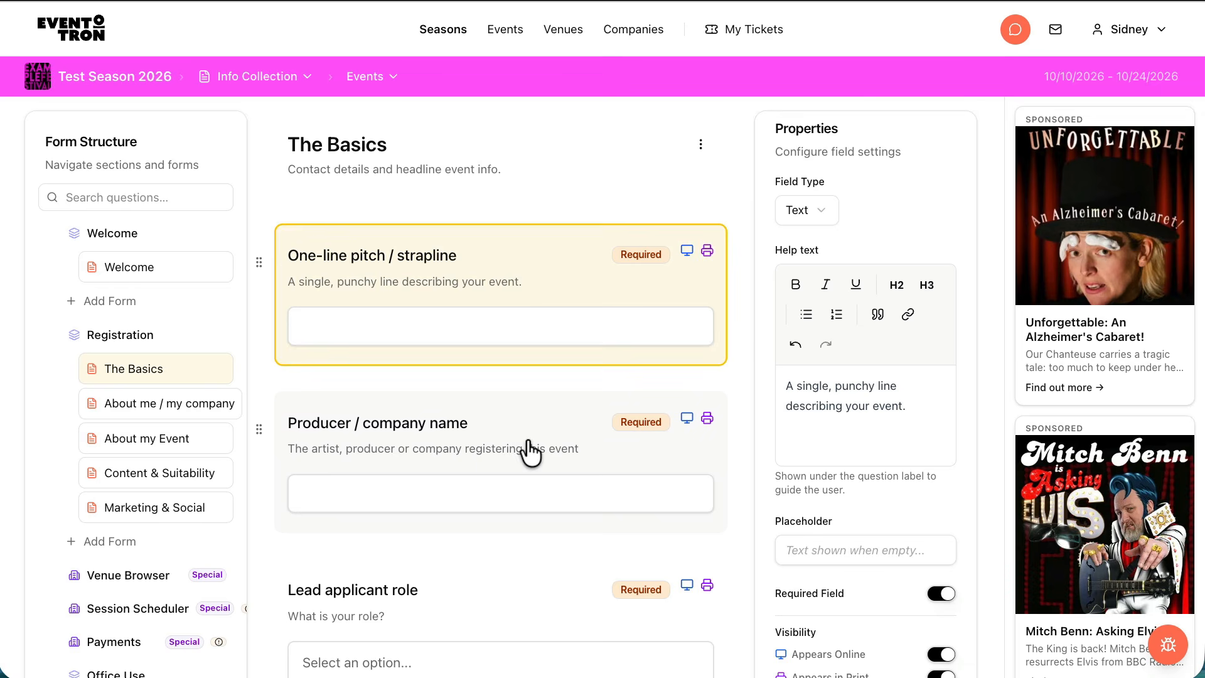
click(530, 452)
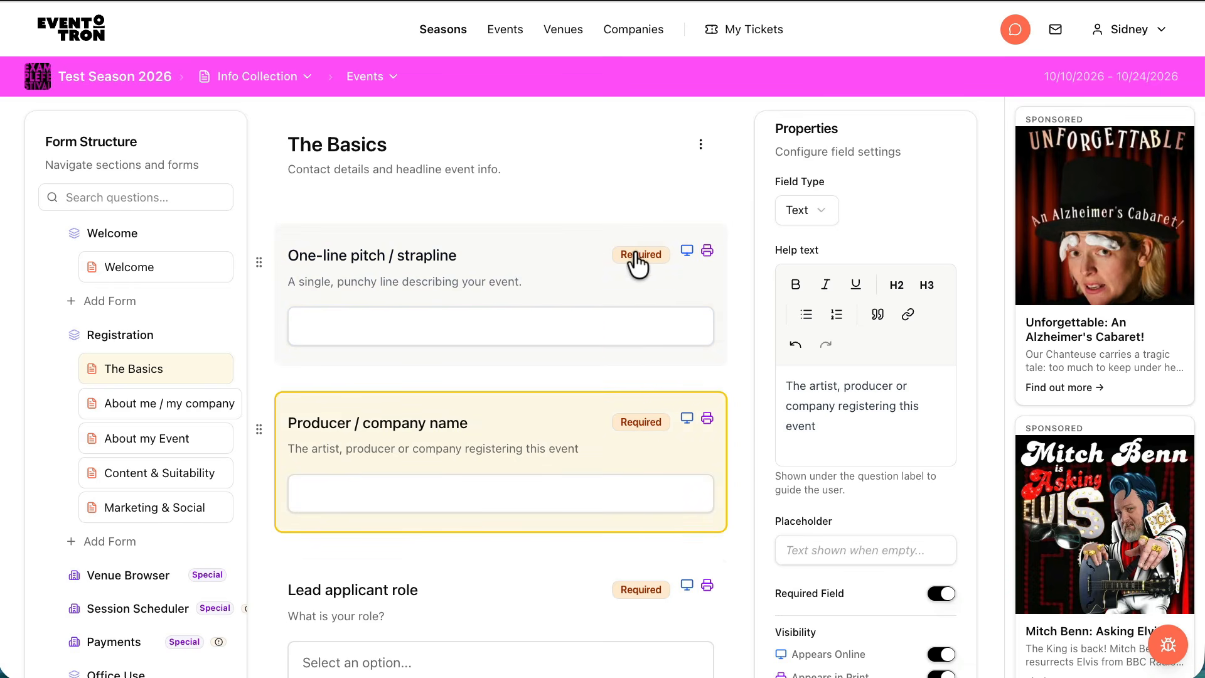
Review the remaining questions in The Basics form, including the lead applicant role and previous event titles fields
scroll(559, 354, down, 1)
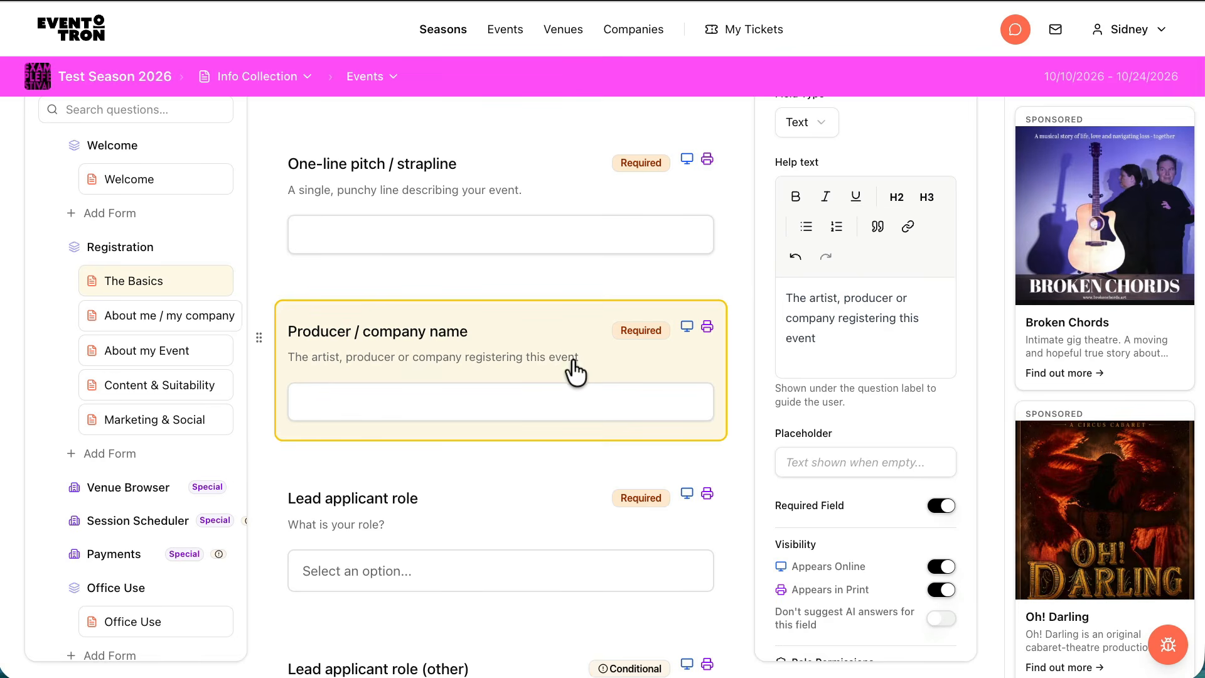
scroll(568, 358, down, 5)
scroll(570, 359, down, 5)
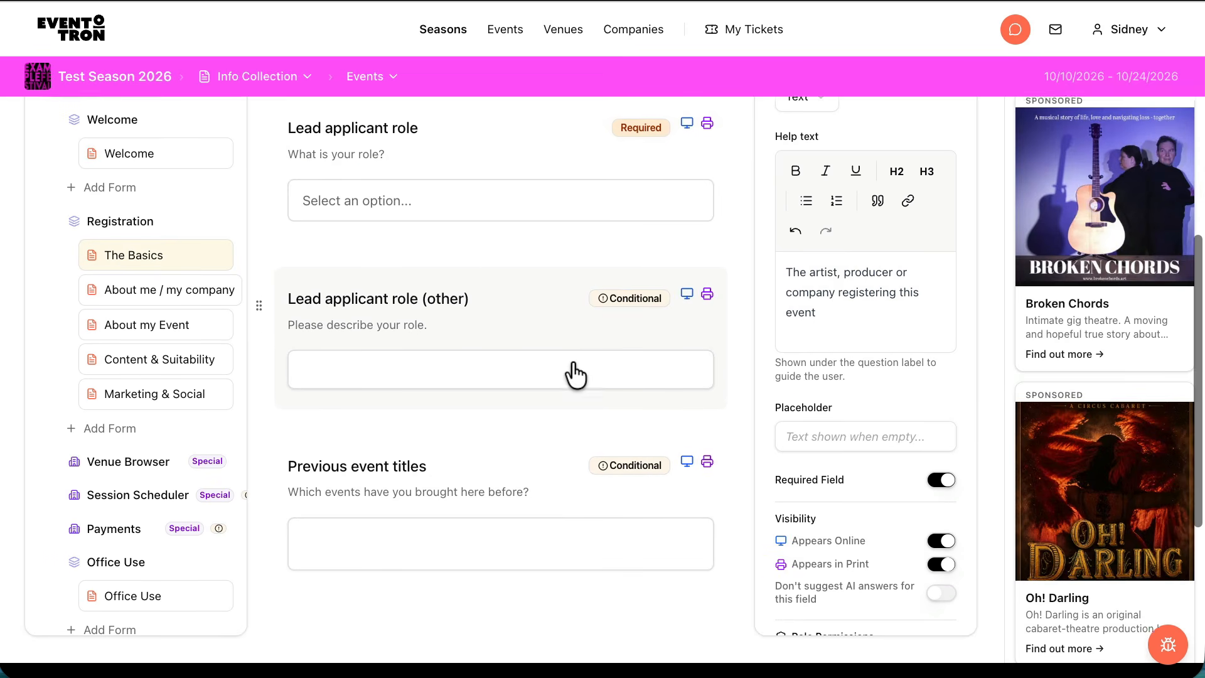
scroll(573, 371, up, 4)
scroll(575, 375, up, 1)
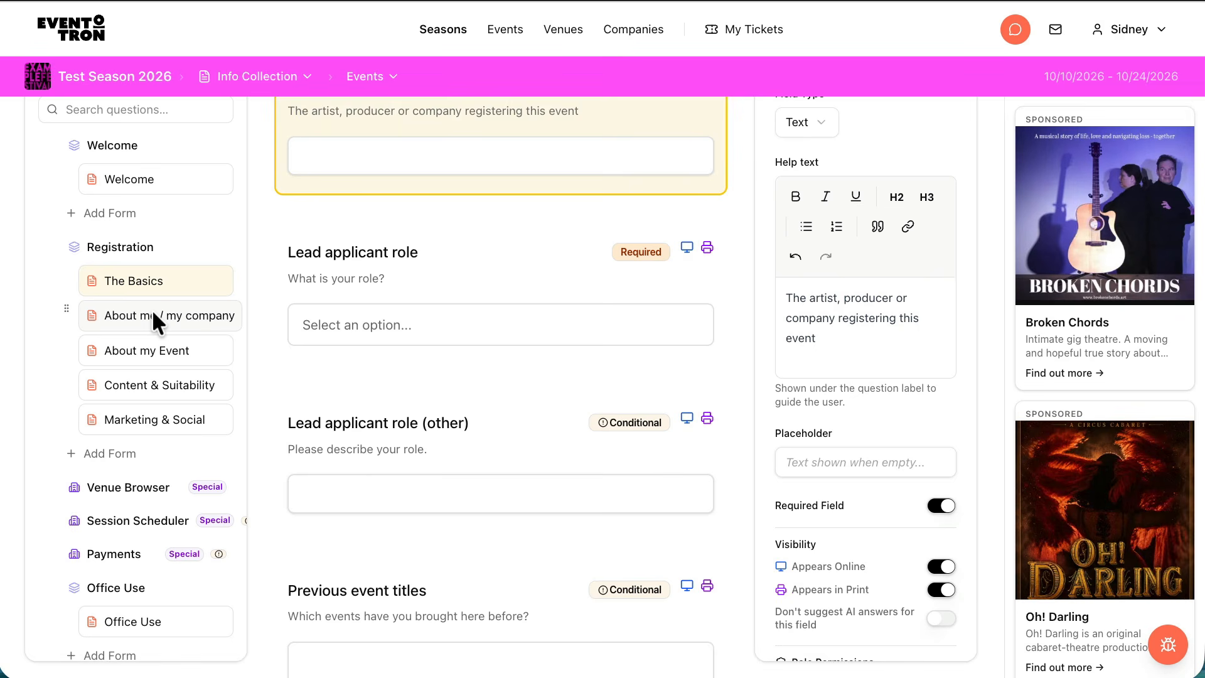
Open the About me / my company form and review its questions from the short bio to the company website
click(176, 310)
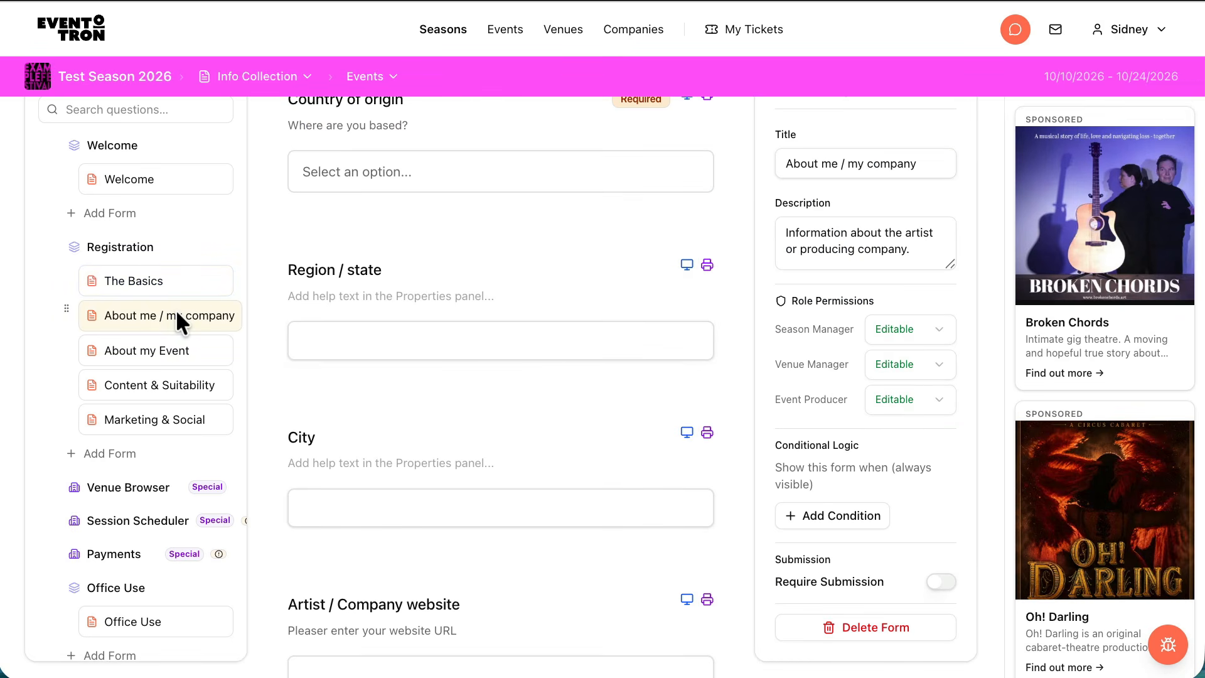
scroll(625, 393, up, 4)
scroll(625, 392, up, 3)
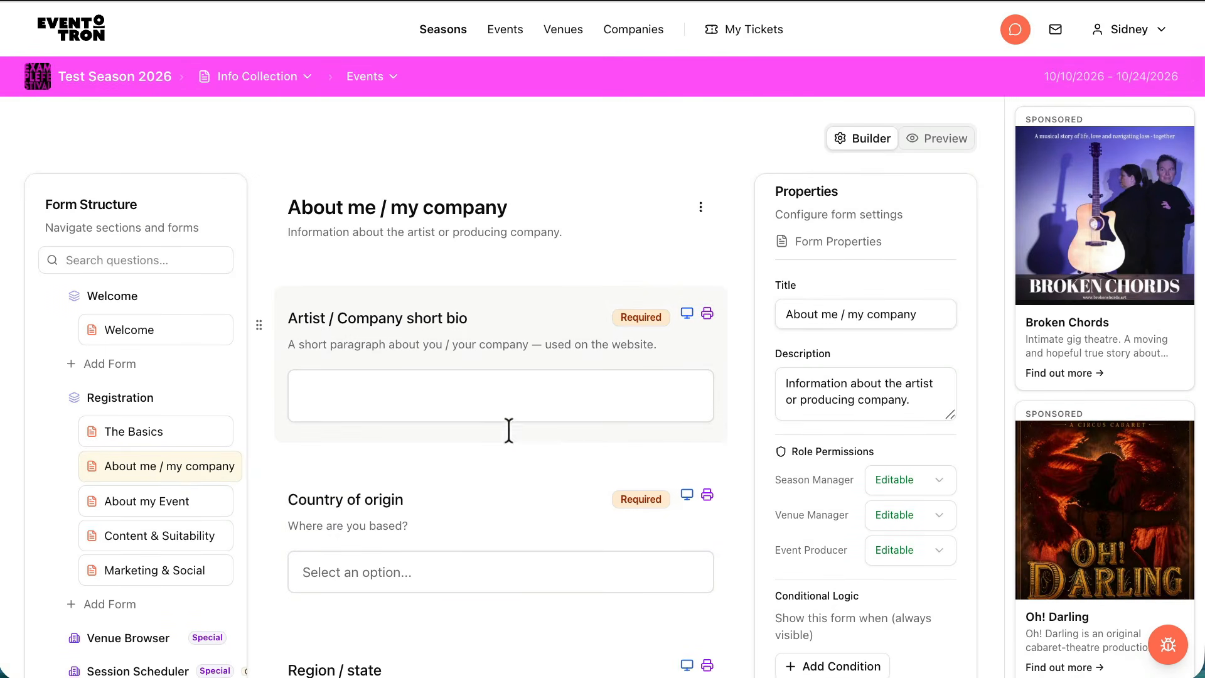
scroll(511, 443, down, 3)
scroll(511, 443, down, 6)
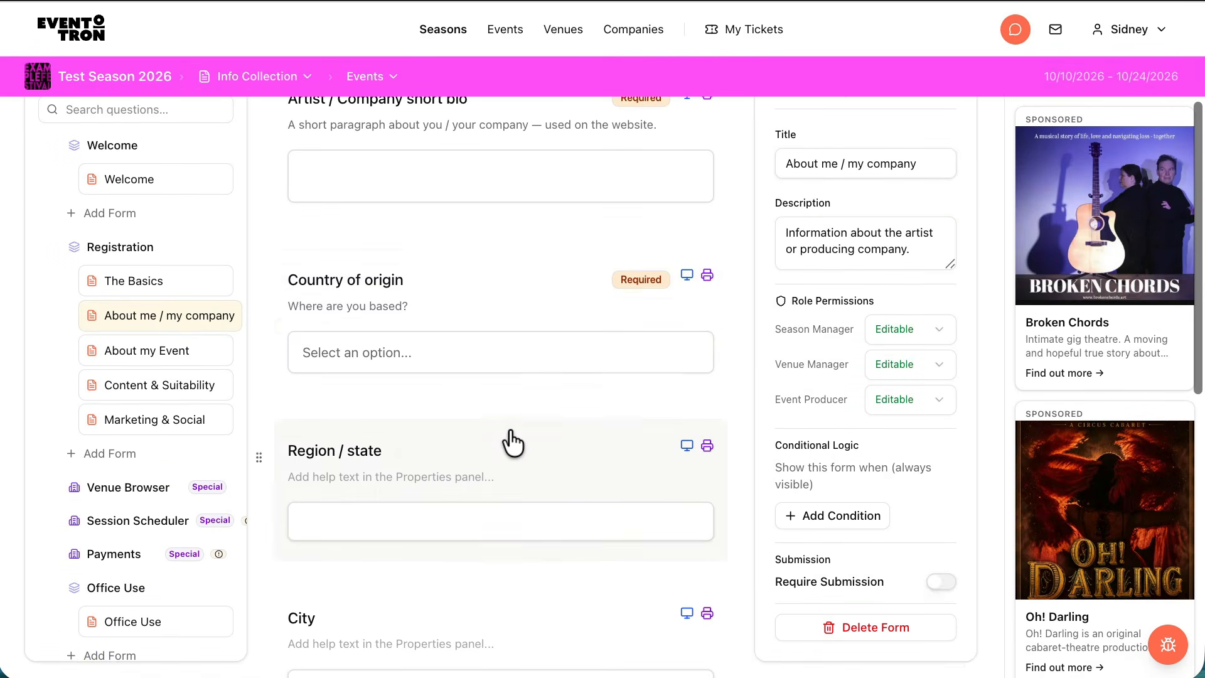
scroll(508, 430, up, 2)
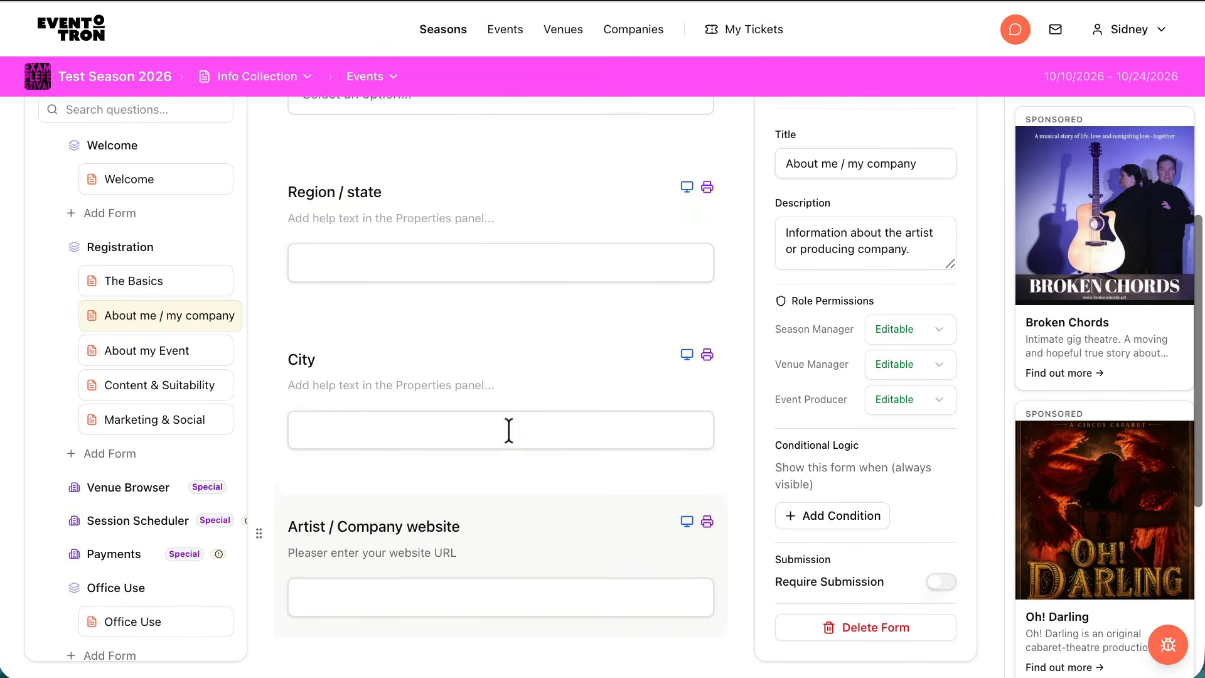
scroll(495, 339, up, 4)
scroll(493, 345, up, 4)
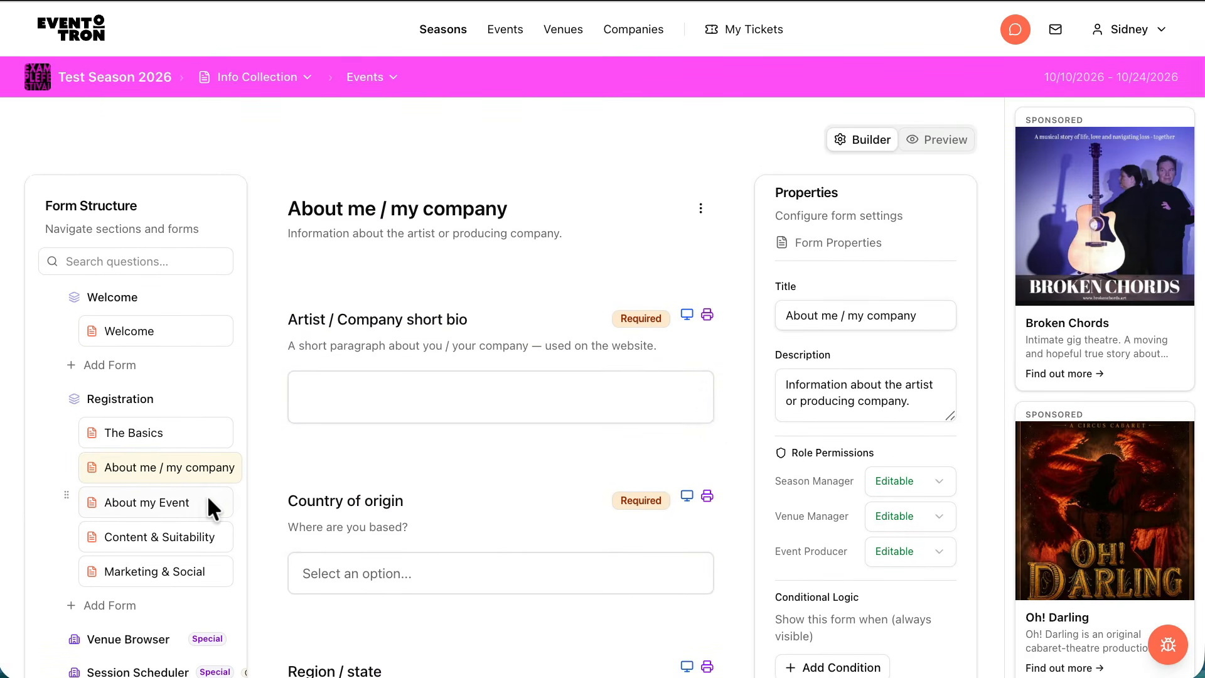
Open the About my Event form and review its questions from Genre through to Premiere status
click(159, 499)
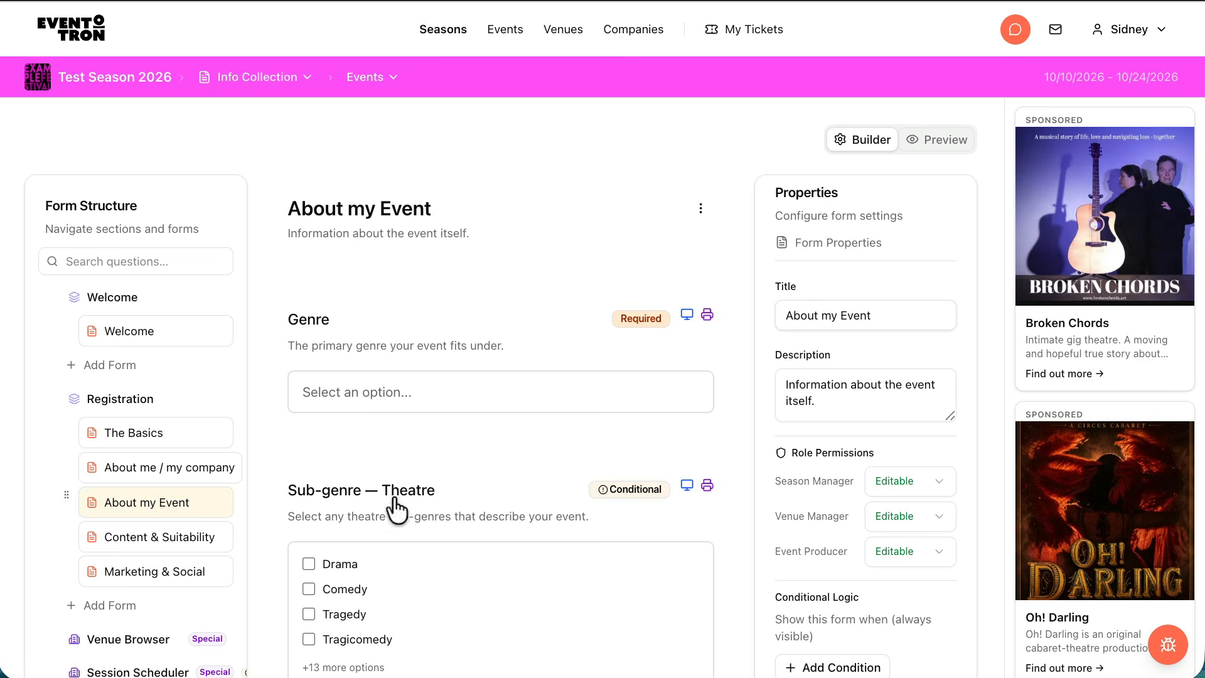
scroll(562, 379, down, 10)
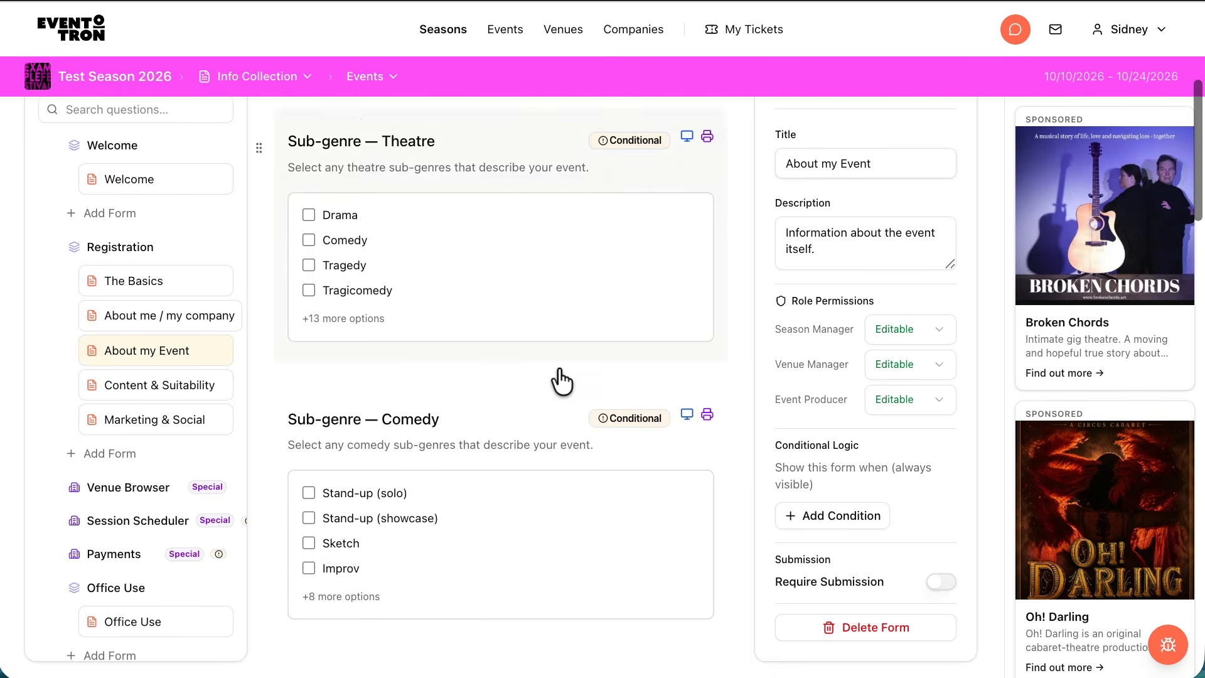
scroll(561, 379, down, 13)
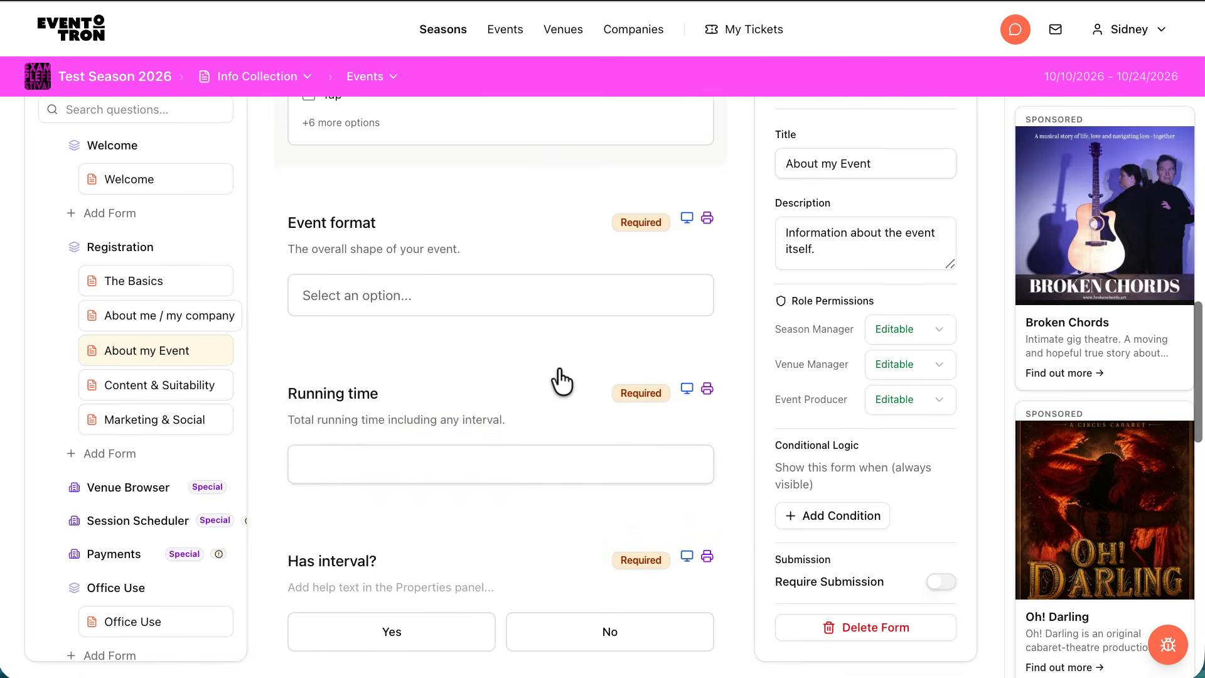
scroll(561, 379, down, 9)
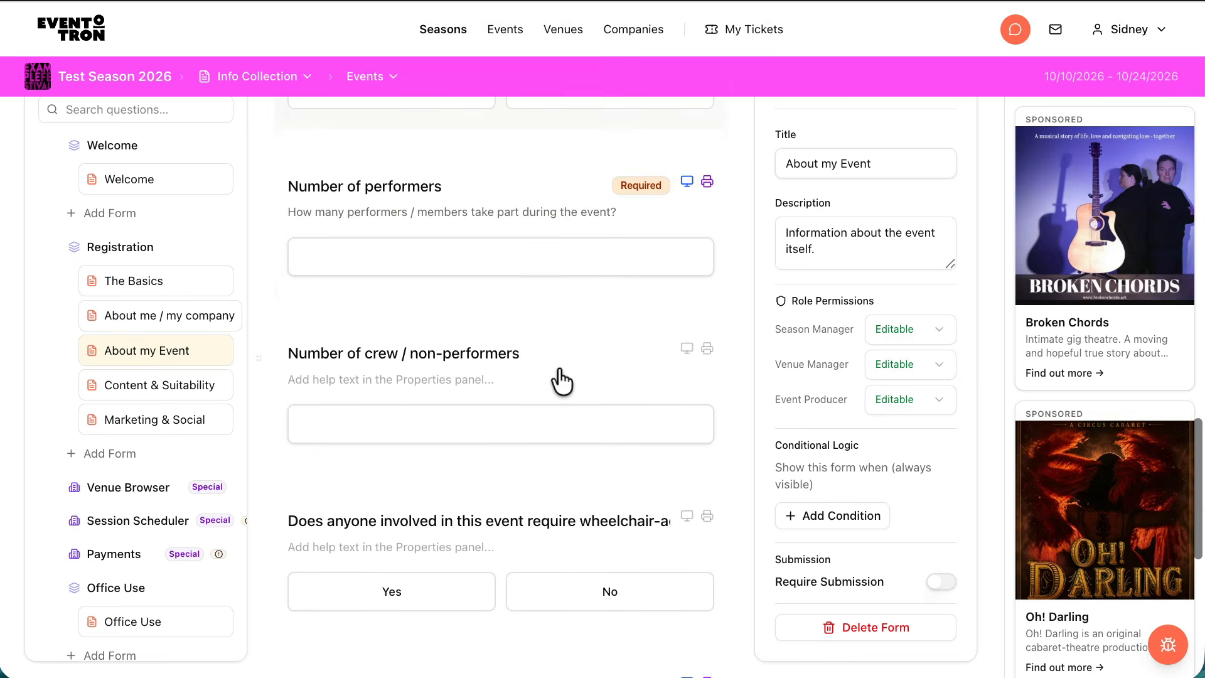
scroll(562, 379, down, 2)
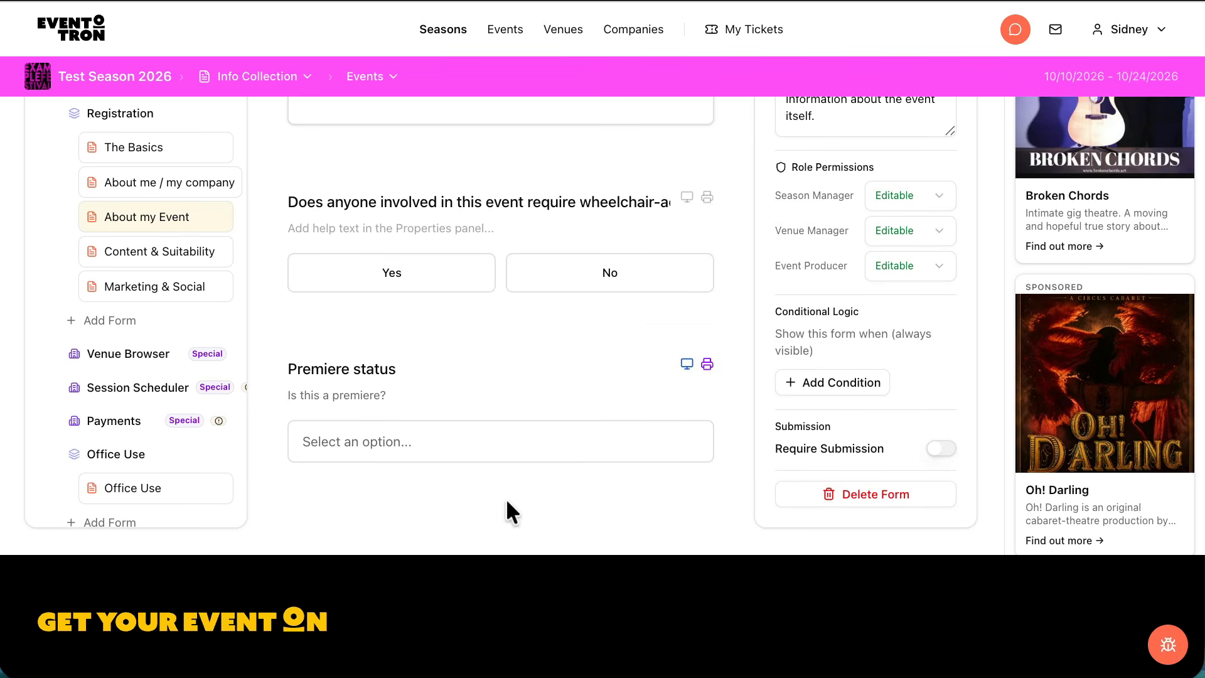
Add the Stage of development dropdown from the field library below Premiere status in the About my Event form
click(500, 491)
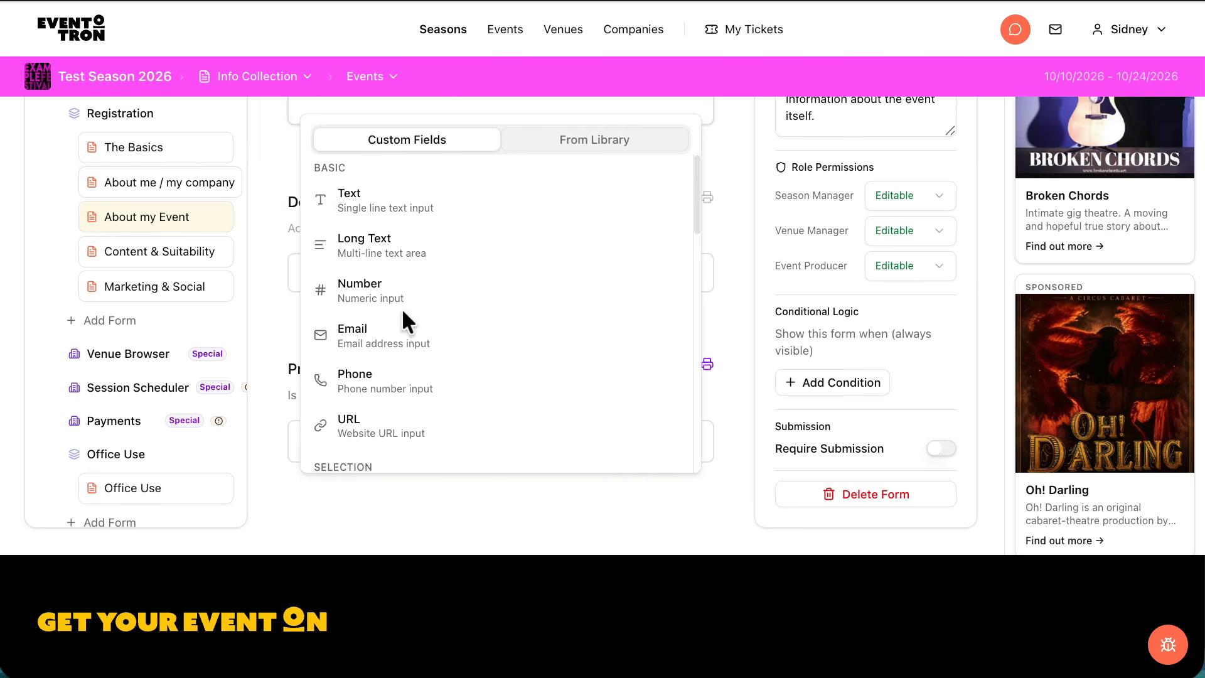
scroll(369, 311, down, 3)
scroll(367, 304, down, 4)
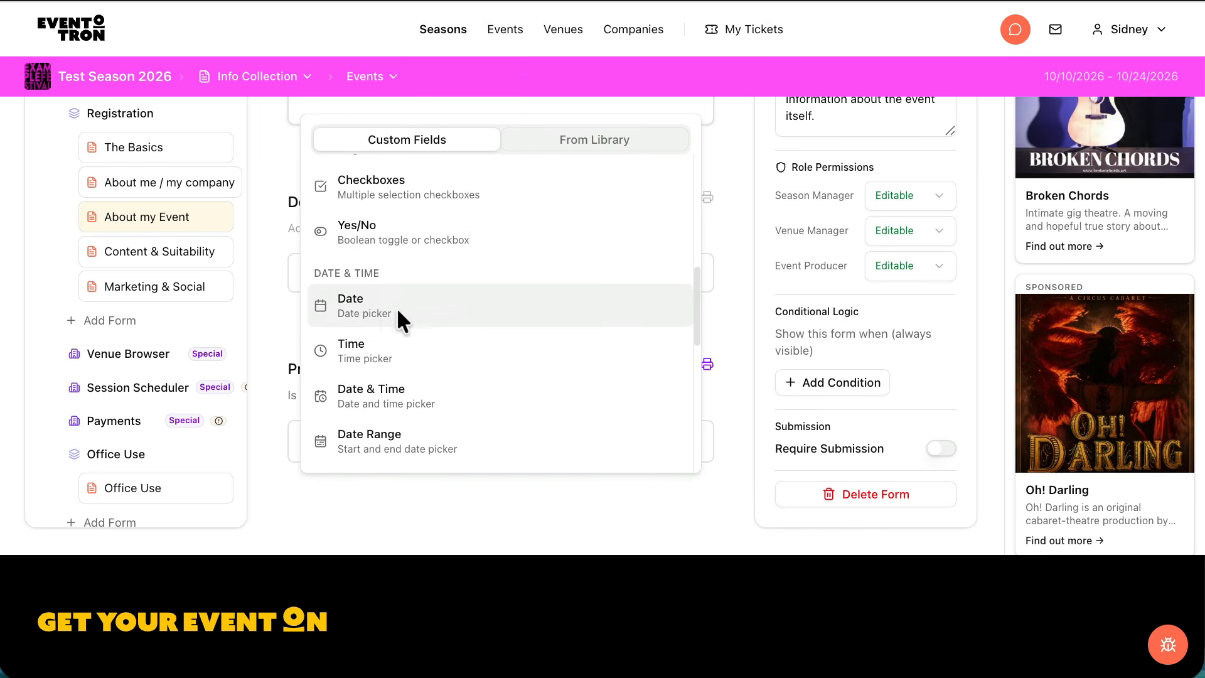
scroll(404, 301, up, 4)
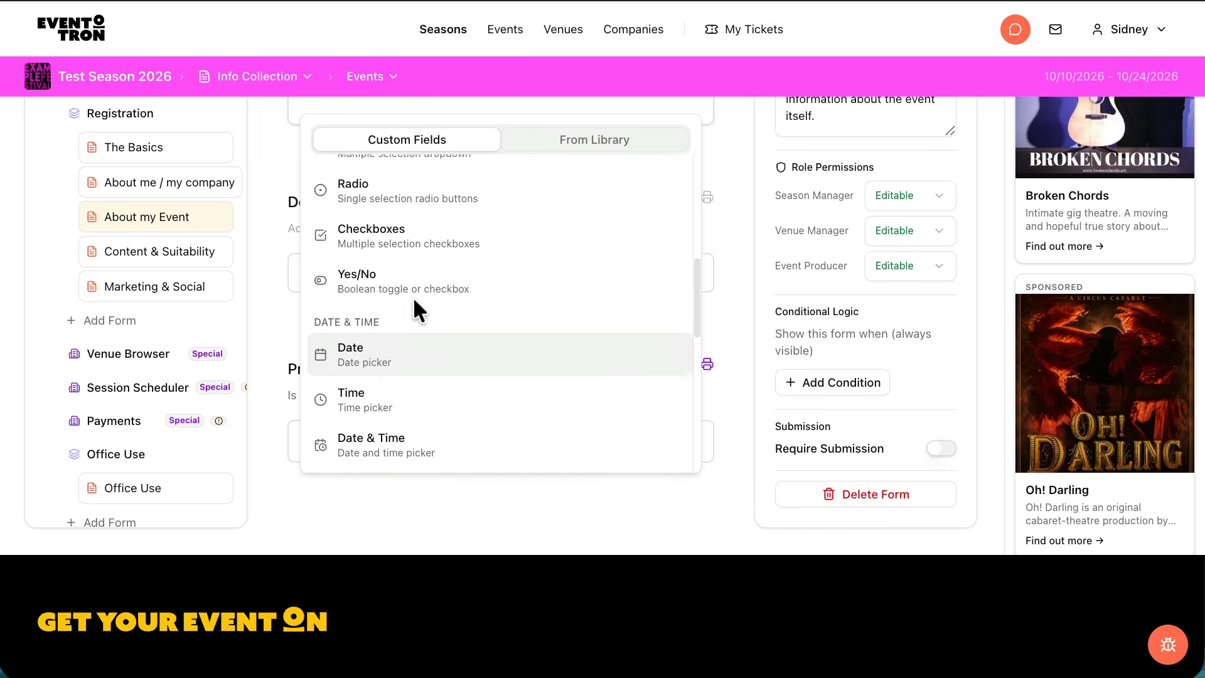
click(609, 138)
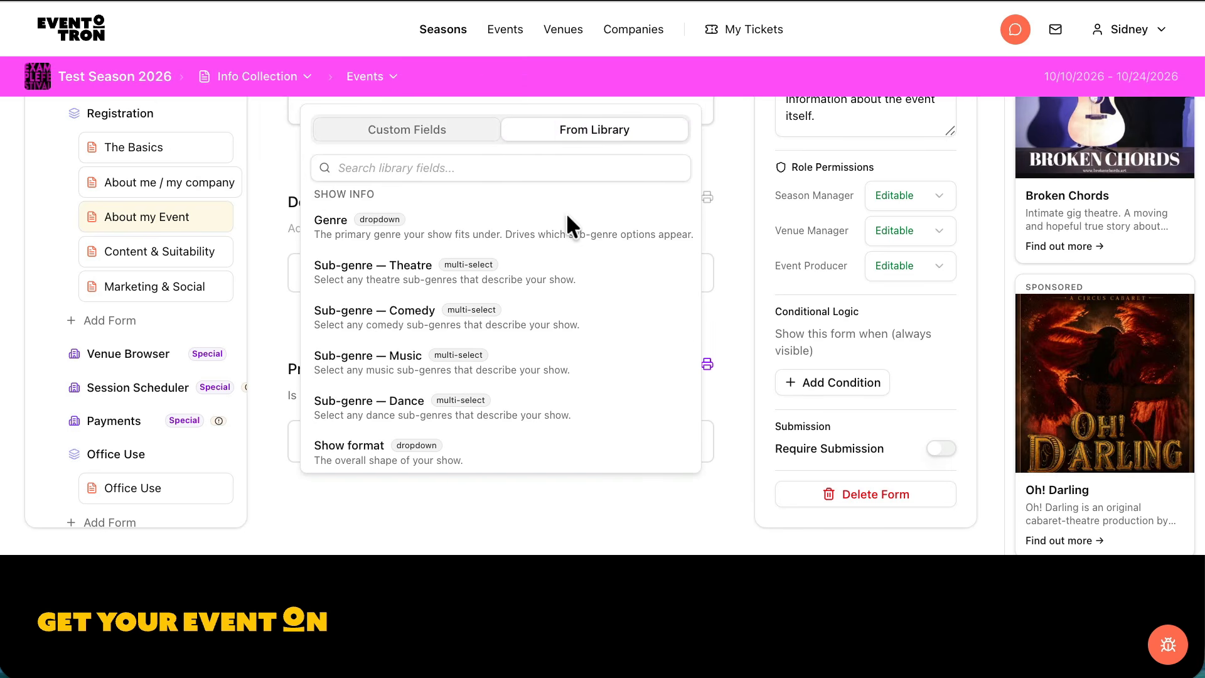
scroll(612, 248, down, 4)
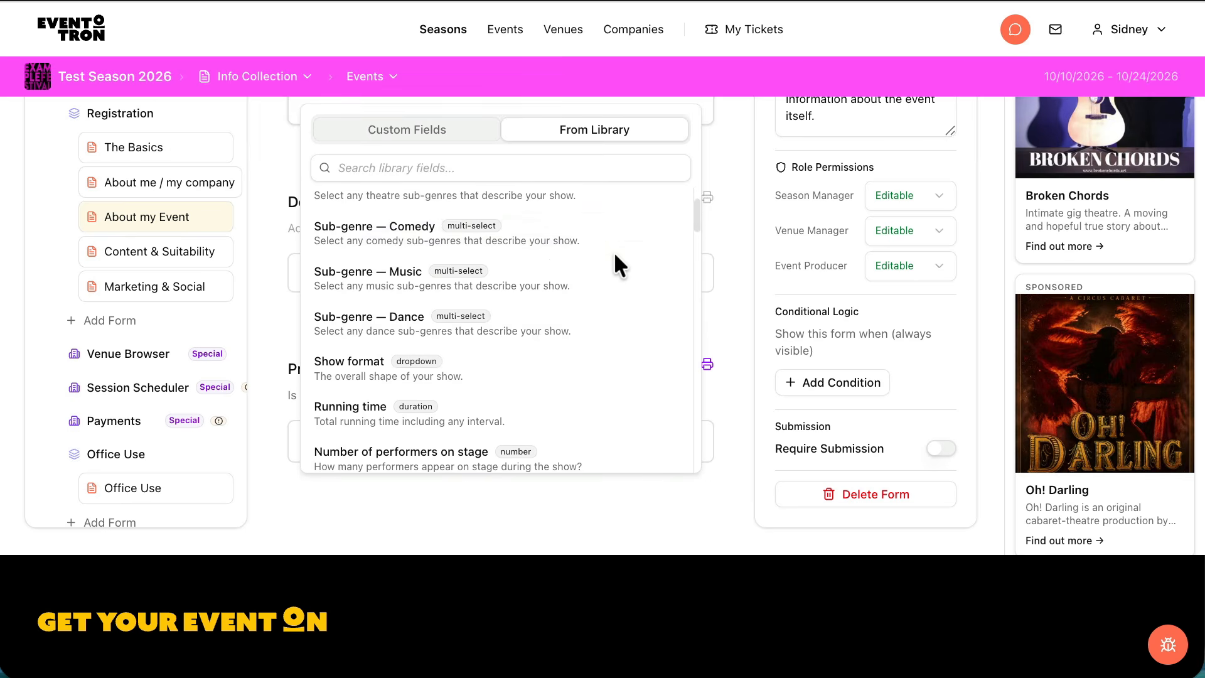
scroll(611, 250, down, 1)
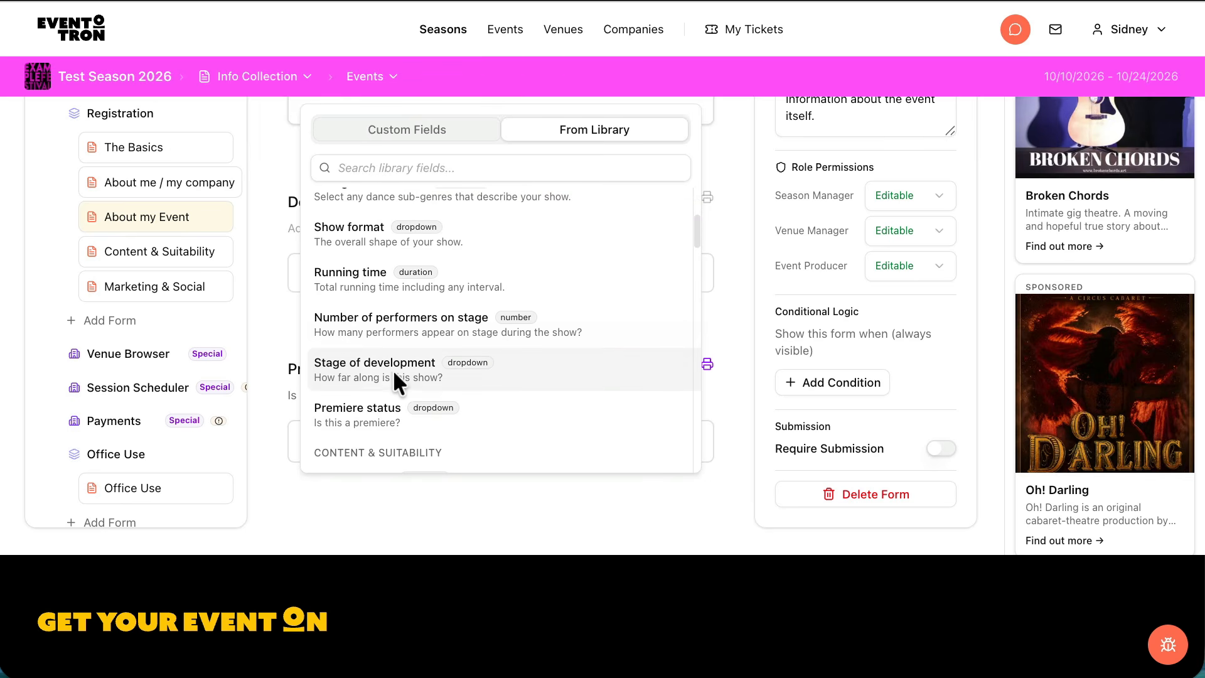
click(359, 374)
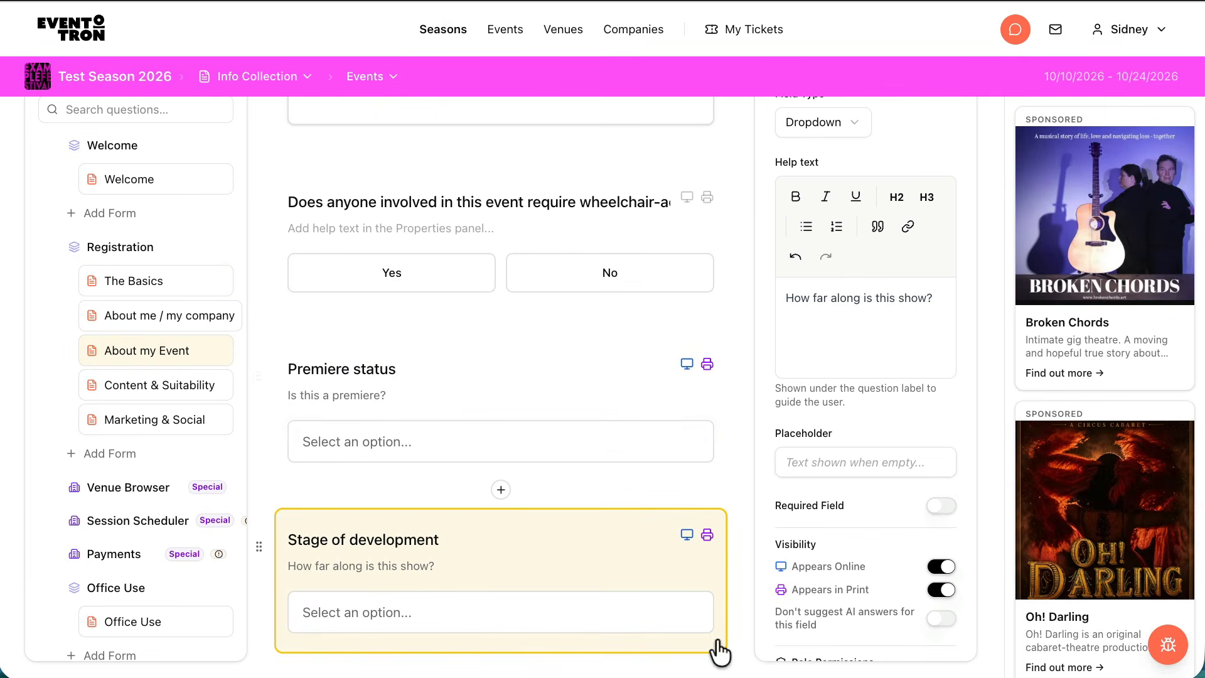
Review the Stage of development question's help text, visibility, role permissions and answer options, plus the form's surrounding questions
scroll(865, 344, up, 2)
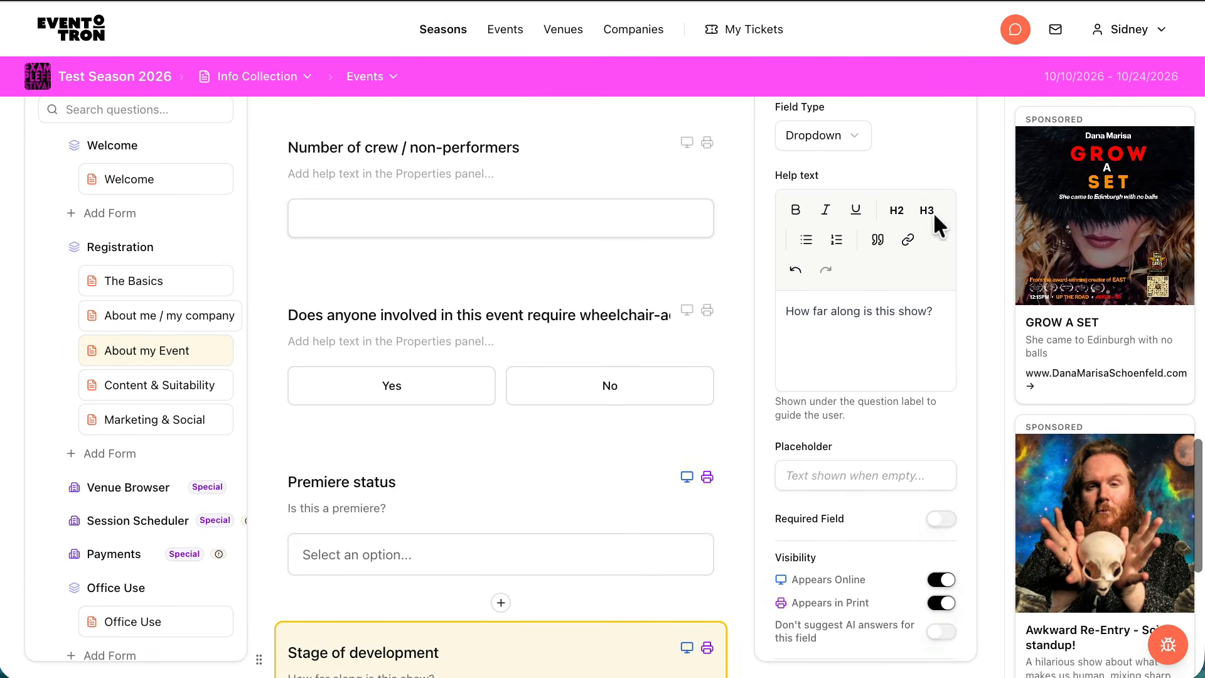
scroll(933, 212, up, 4)
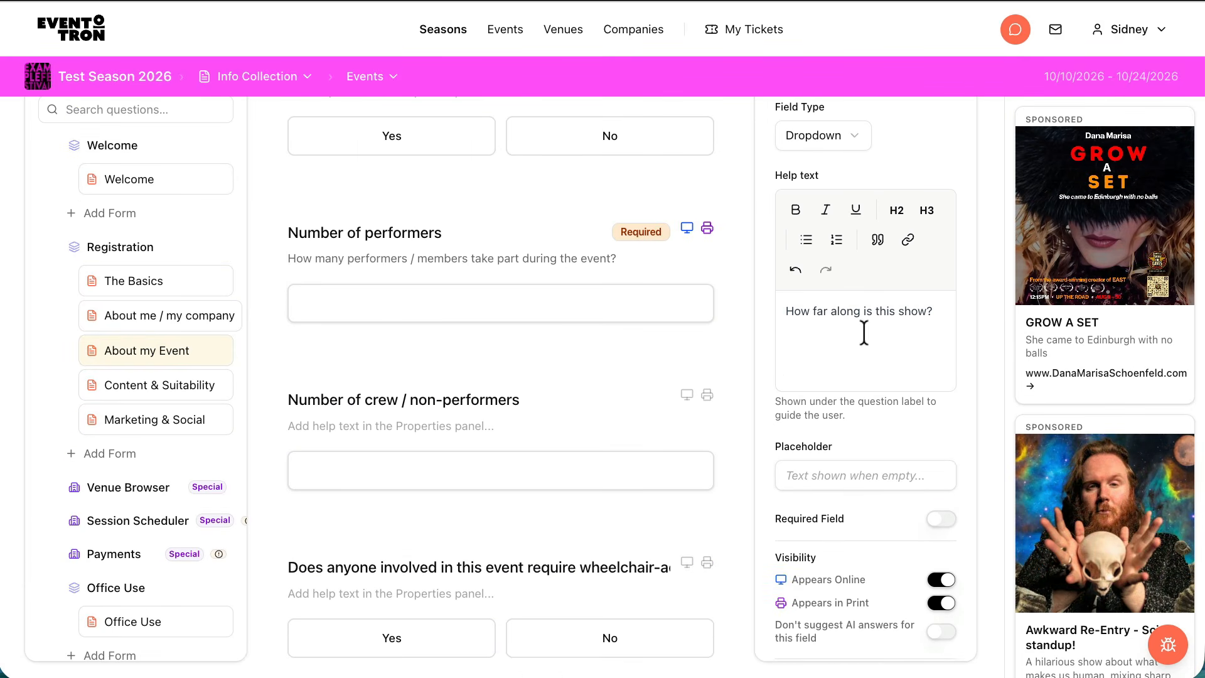
scroll(565, 395, down, 7)
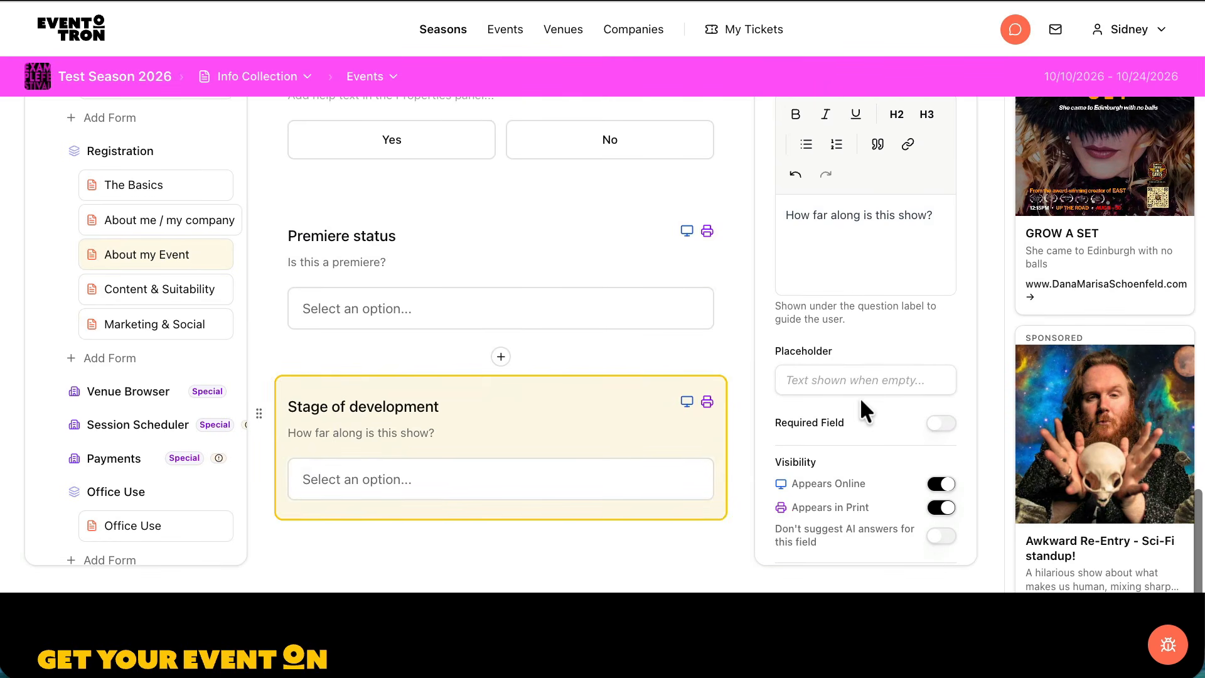
scroll(892, 333, down, 8)
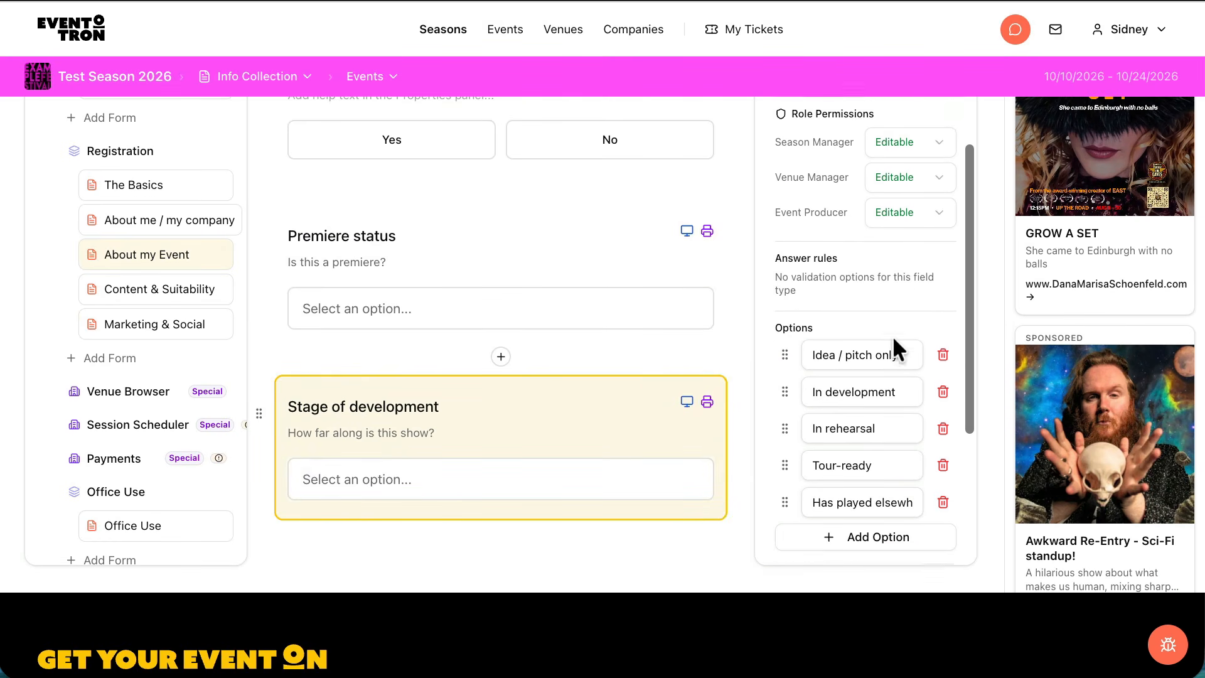
scroll(892, 336, down, 1)
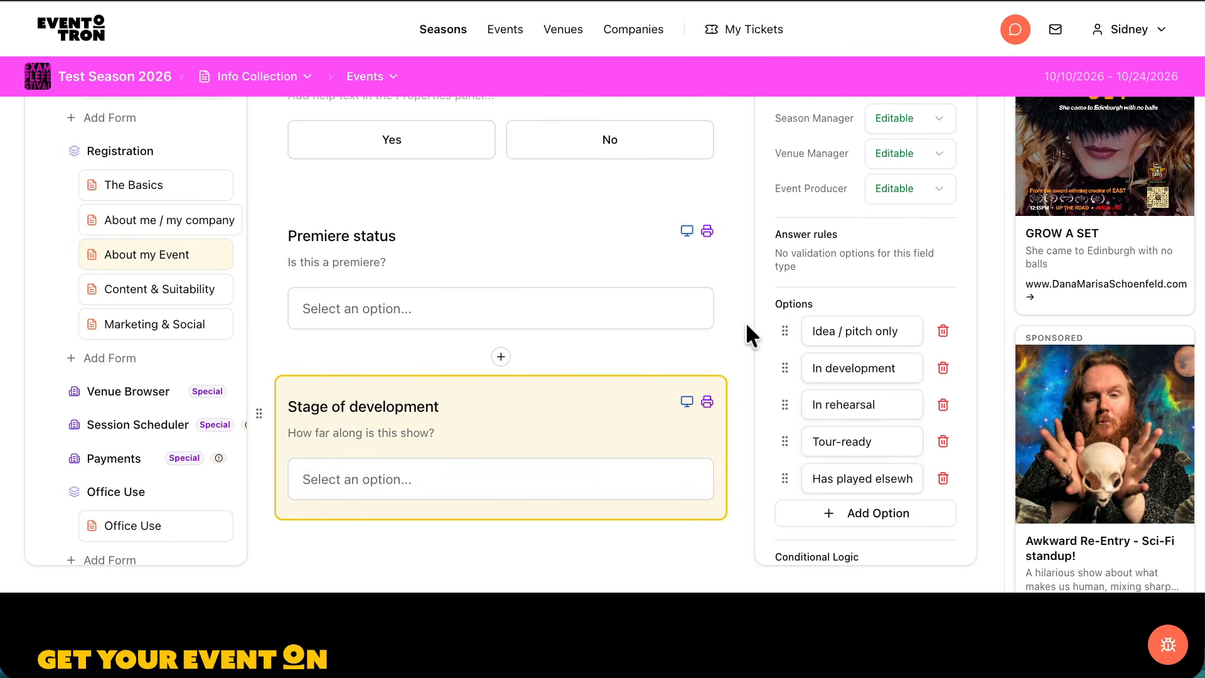
scroll(565, 357, up, 8)
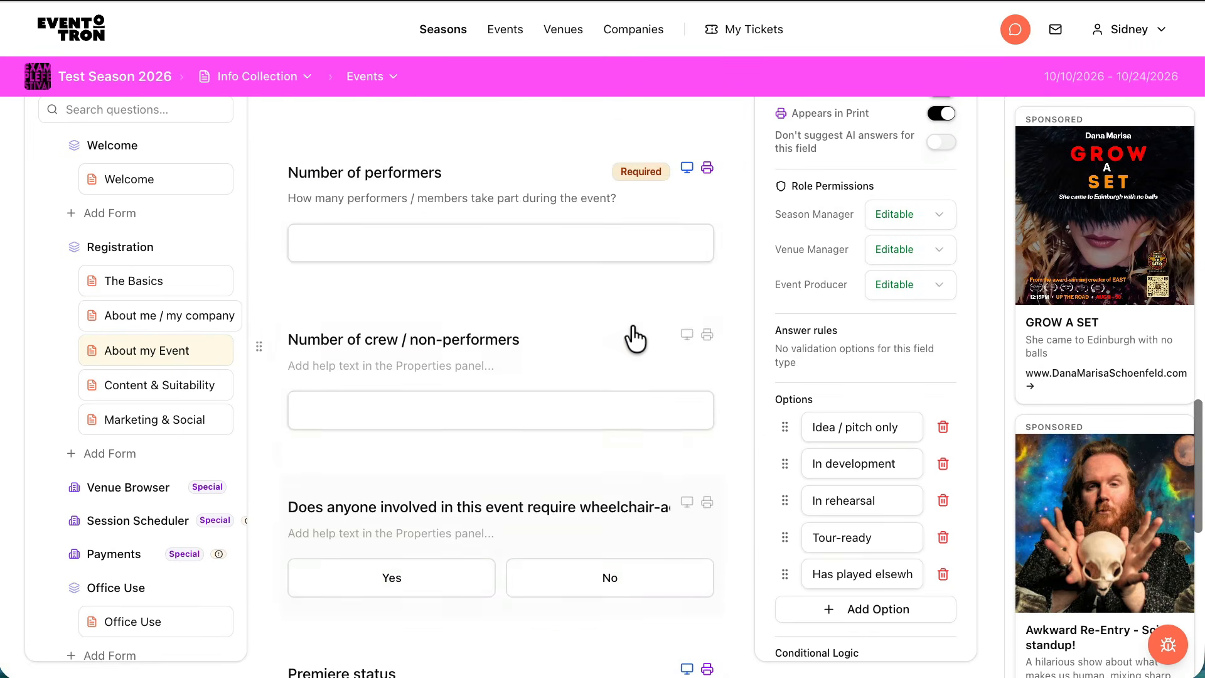
scroll(635, 339, up, 20)
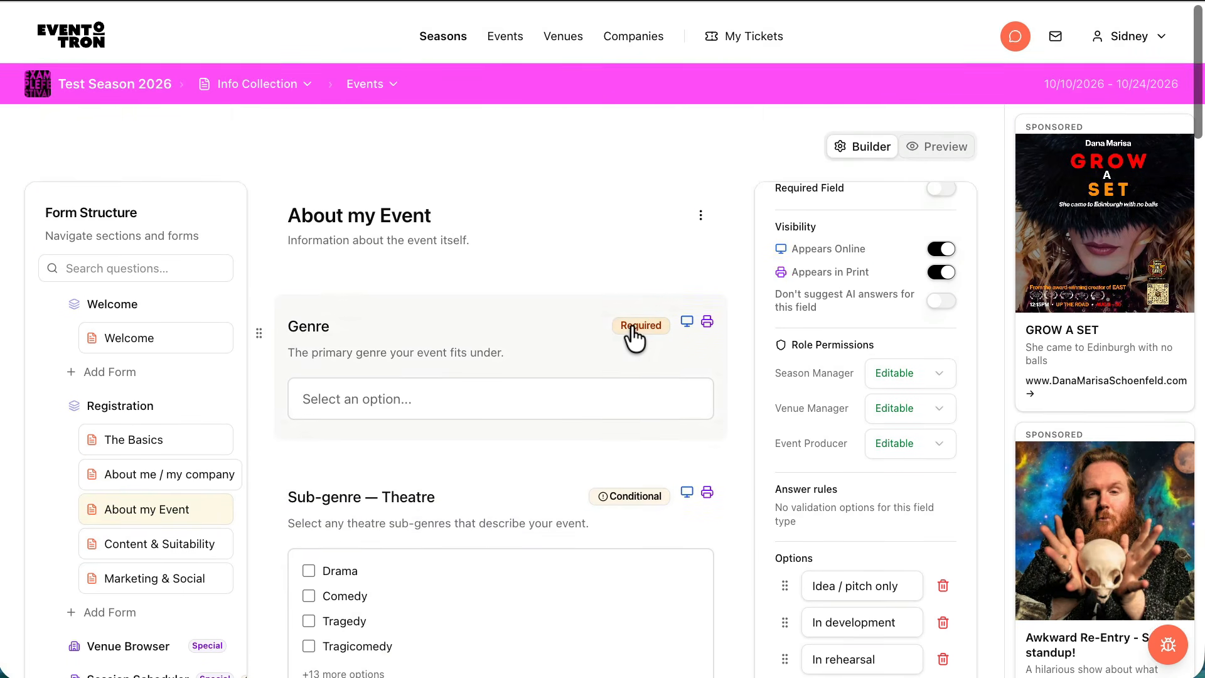
Open the Welcome form, preview the registration as an event producer and advance to The Basics
click(189, 339)
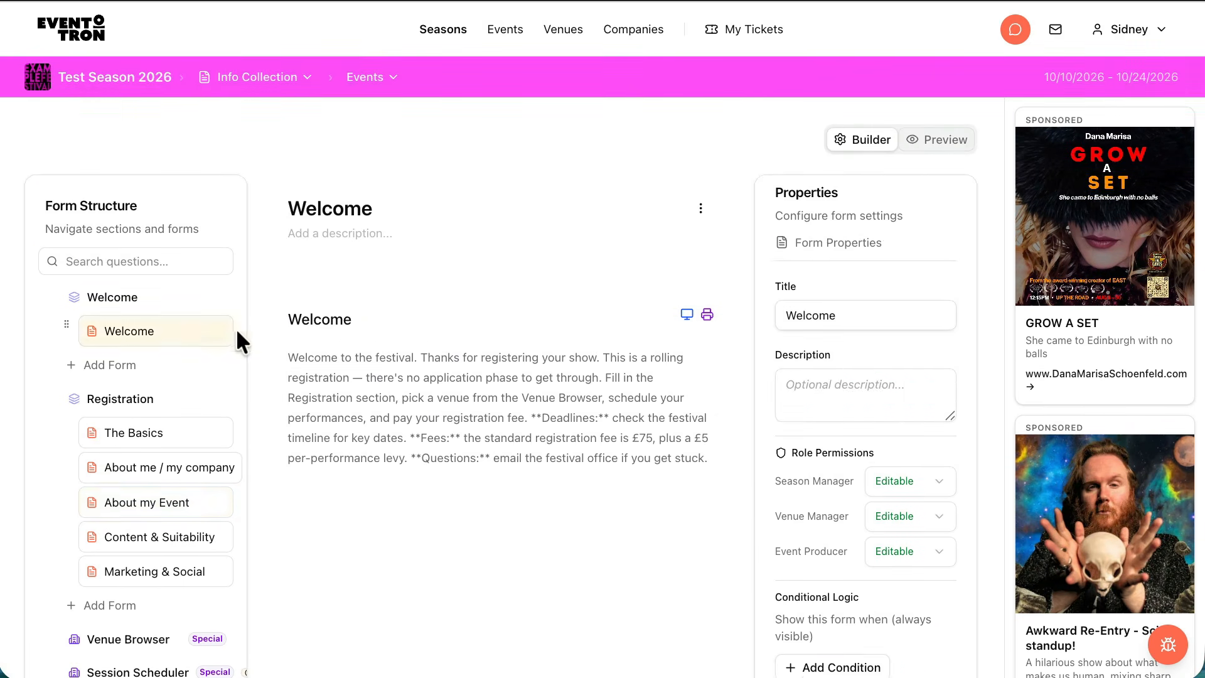
click(944, 135)
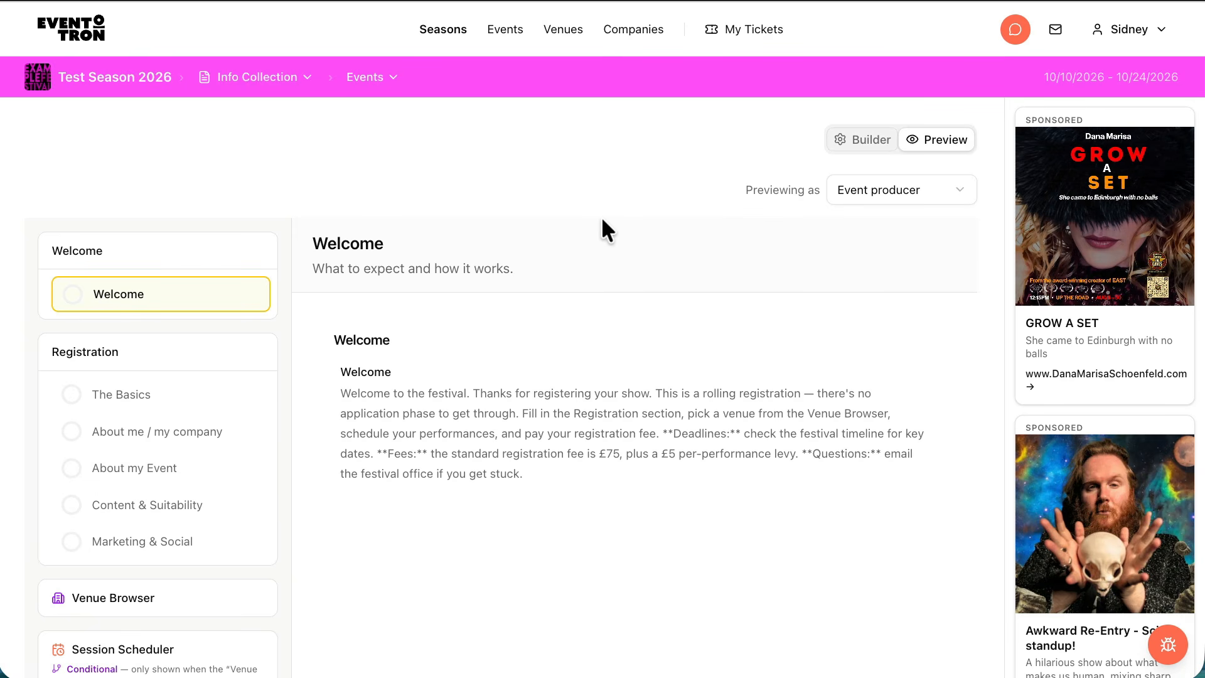
scroll(698, 363, down, 5)
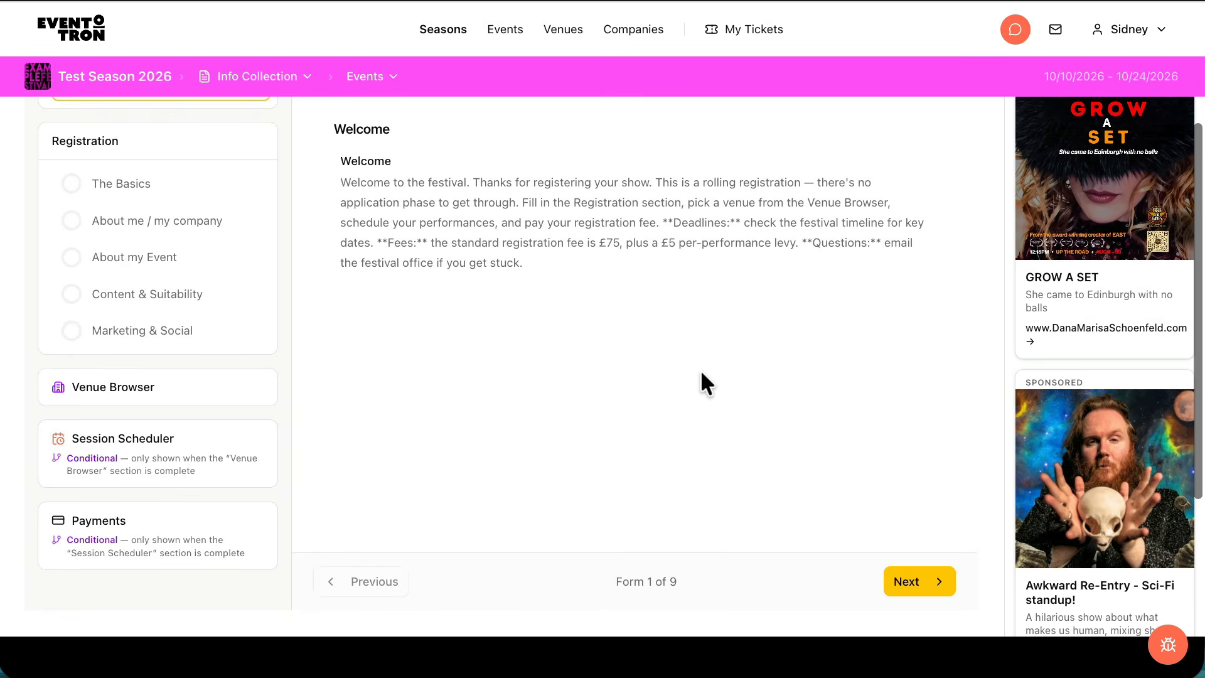
click(937, 578)
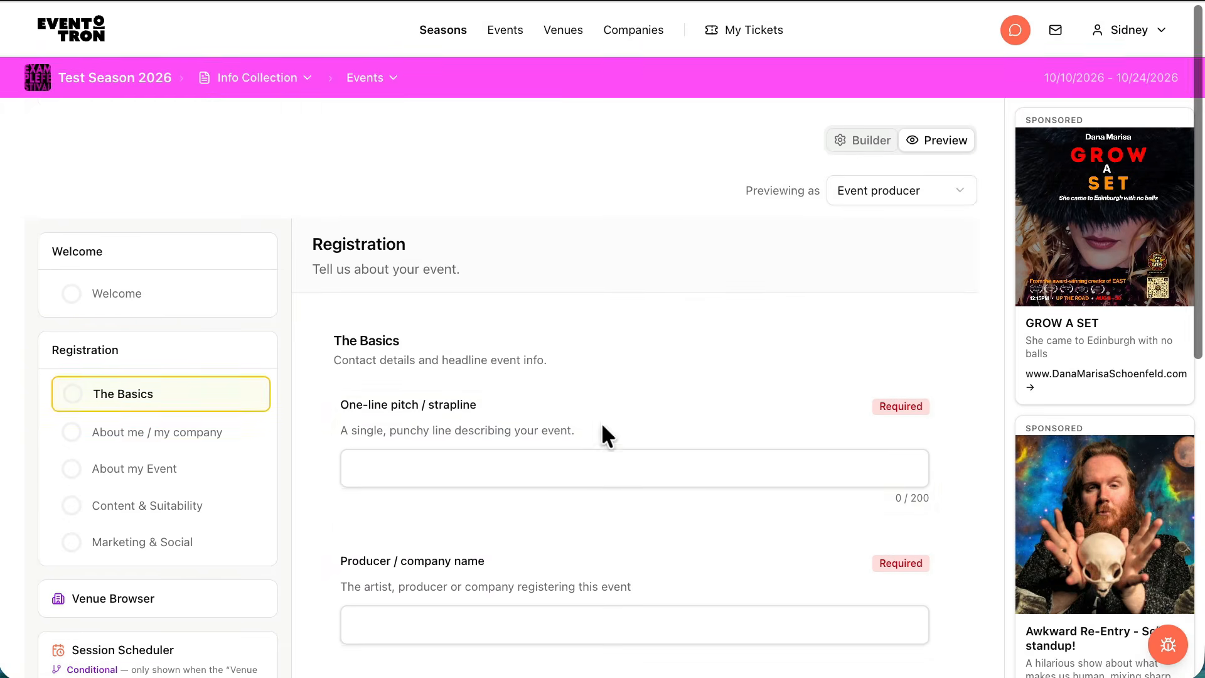
Enter "great show" as the one-line pitch in the previewed Basics form and activate the Producer / company name field
click(530, 461)
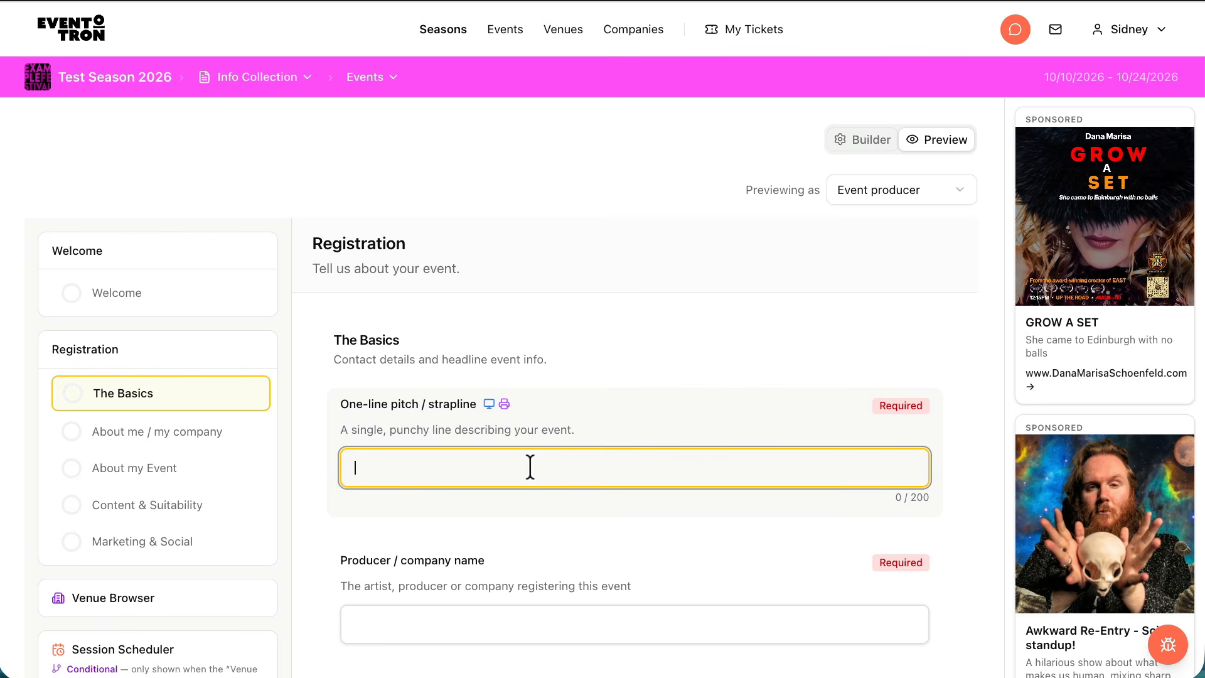
text(great )
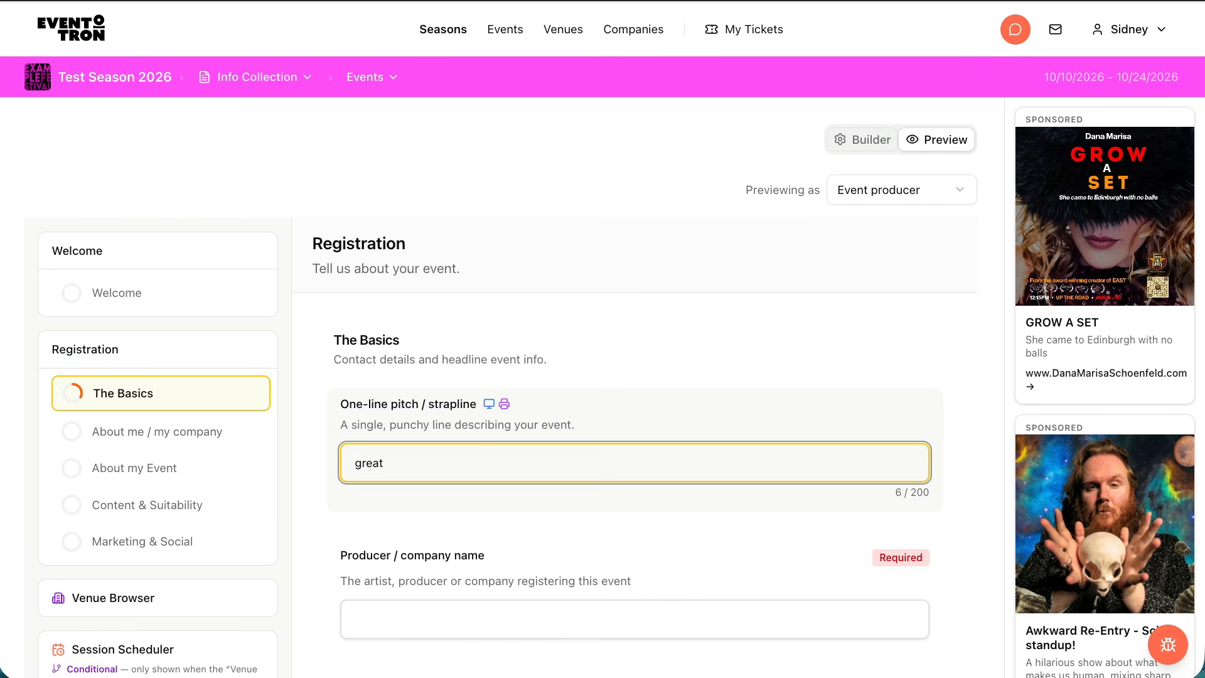
text(show)
scroll(591, 449, down, 4)
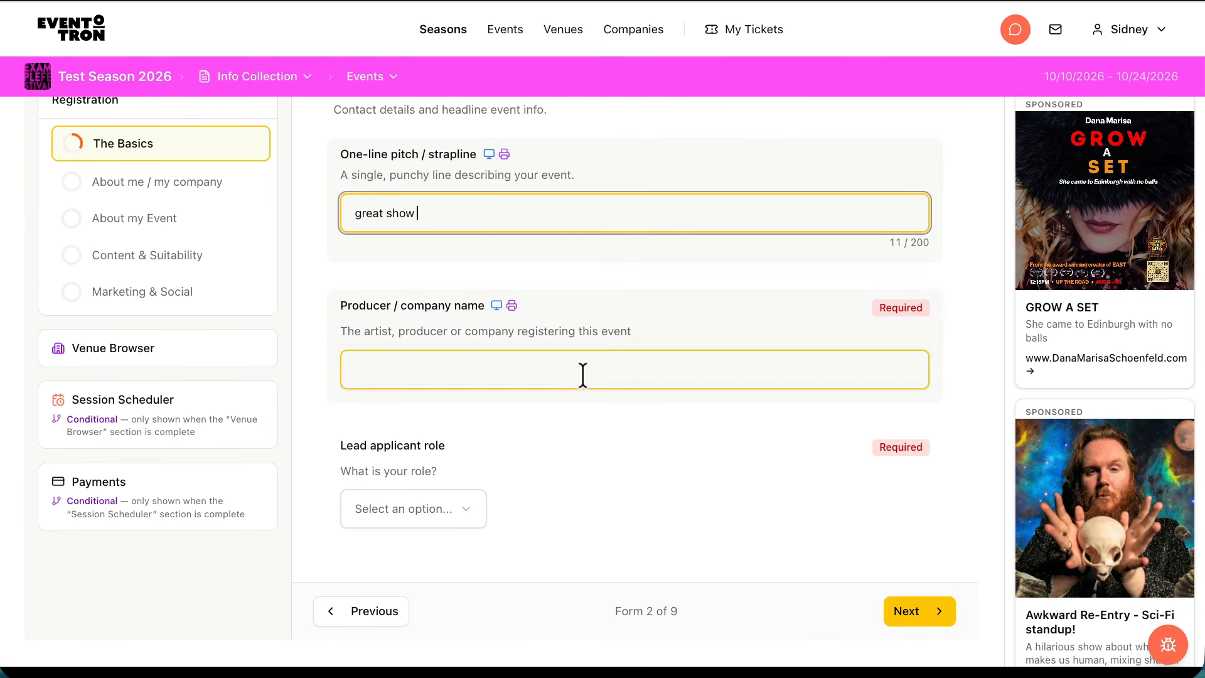
click(583, 374)
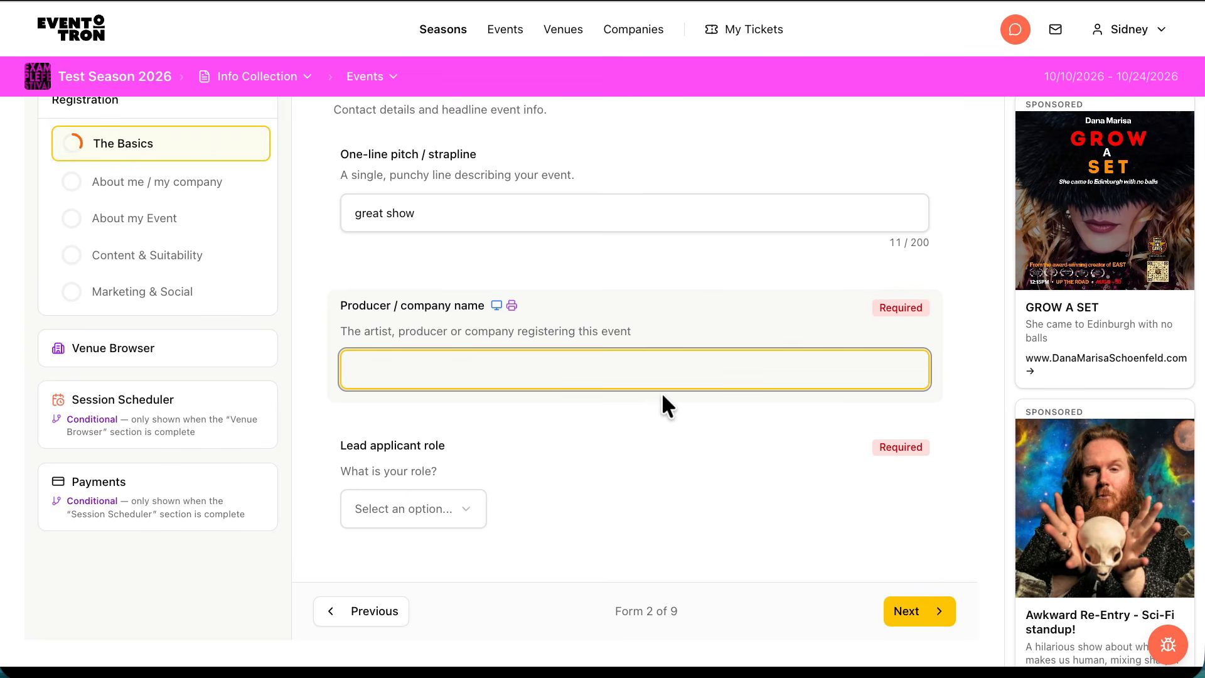
In the previewed About my Event form, set Stage of development to In development
click(170, 219)
scroll(721, 401, down, 10)
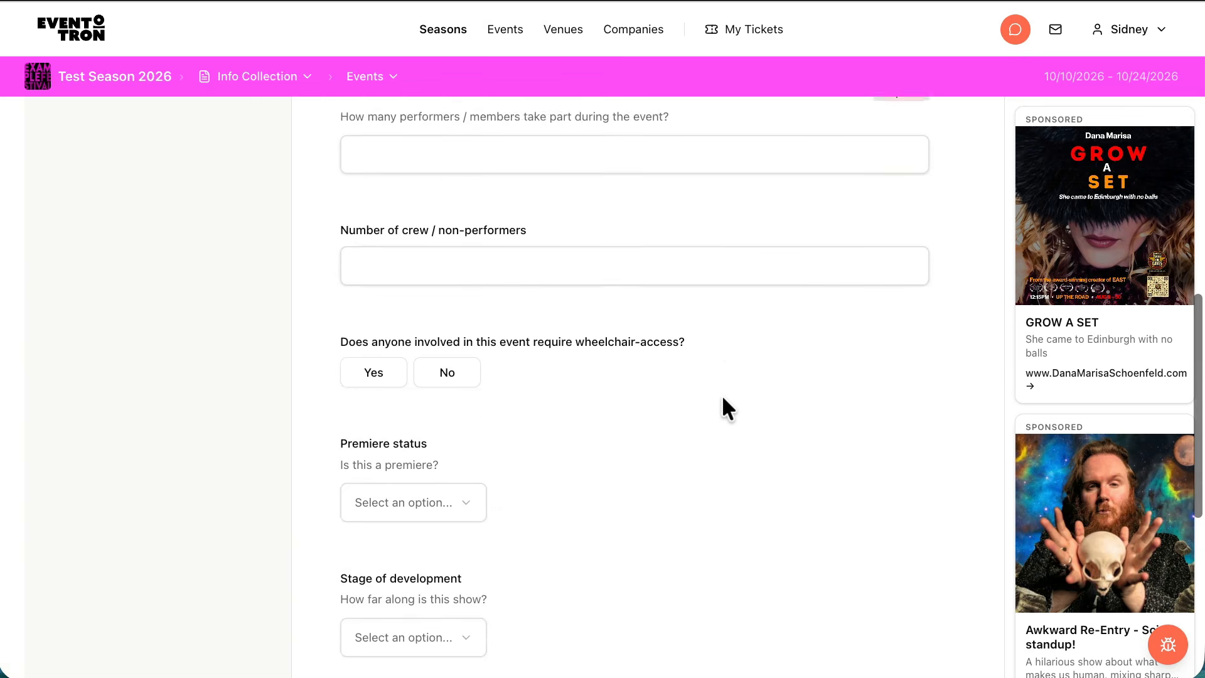
scroll(722, 394, down, 5)
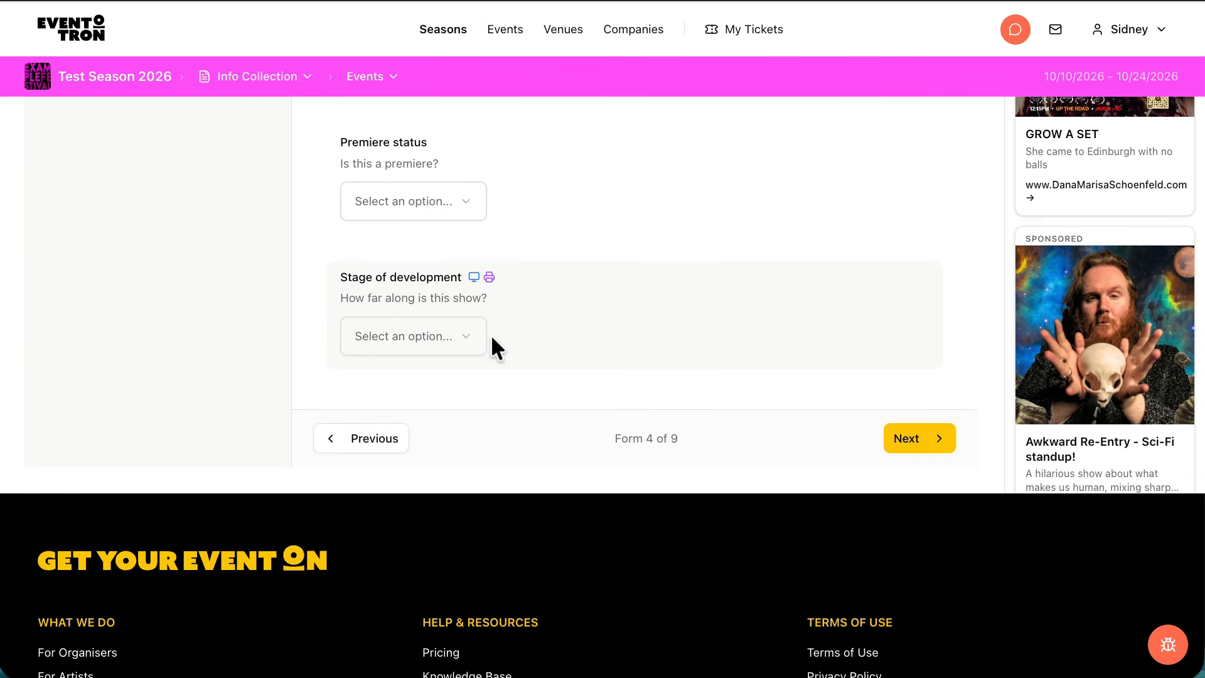
click(472, 337)
click(449, 364)
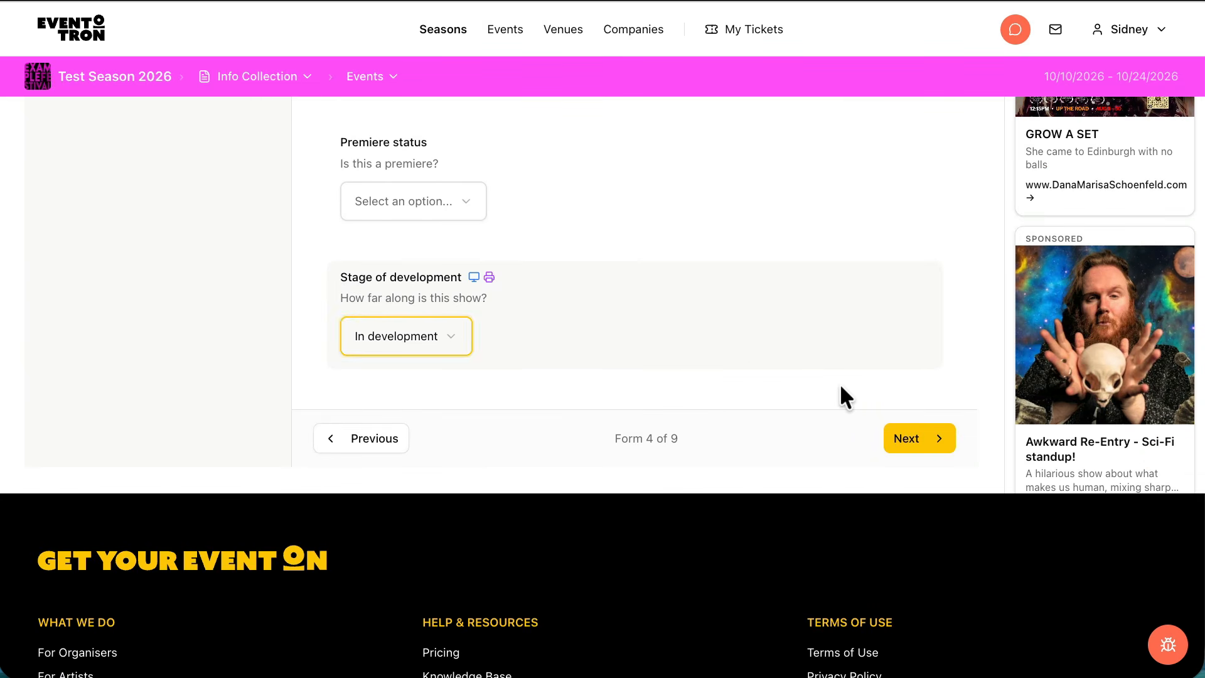
Upload billetto-editorial-dGYN1ApujRo-unsplash.jpg from the Desktop as the hero image in the previewed Marketing & Social form
scroll(772, 358, up, 15)
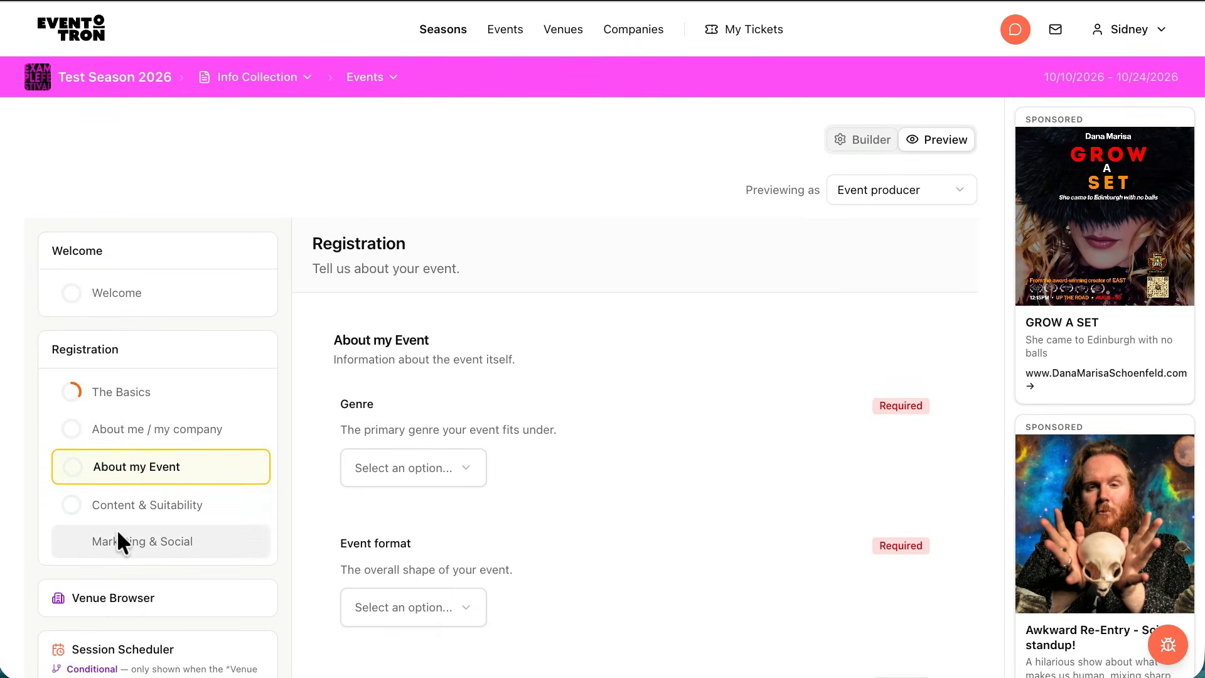
click(179, 540)
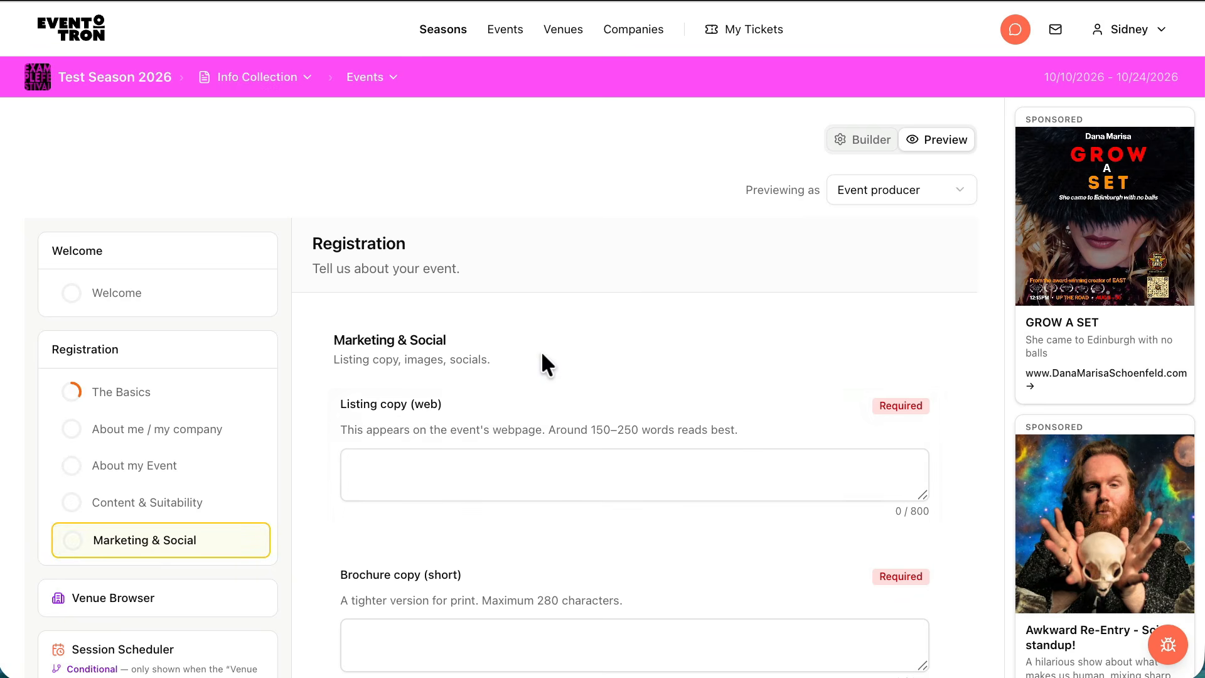
scroll(785, 401, down, 3)
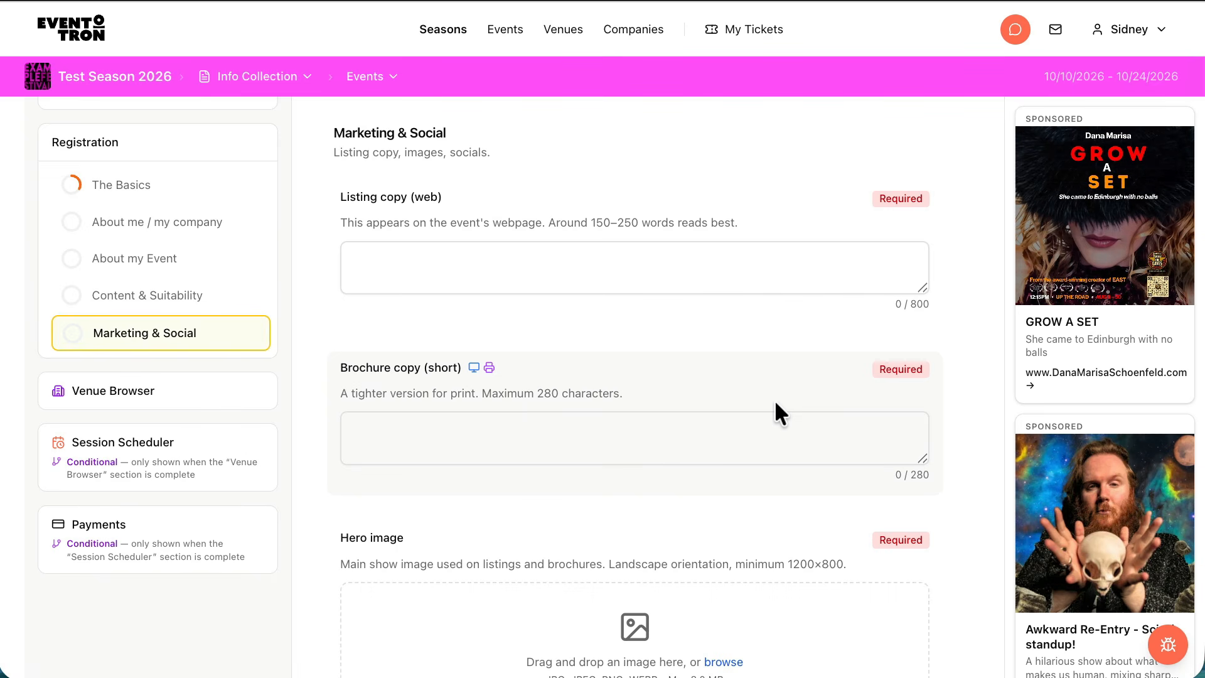
scroll(775, 404, down, 3)
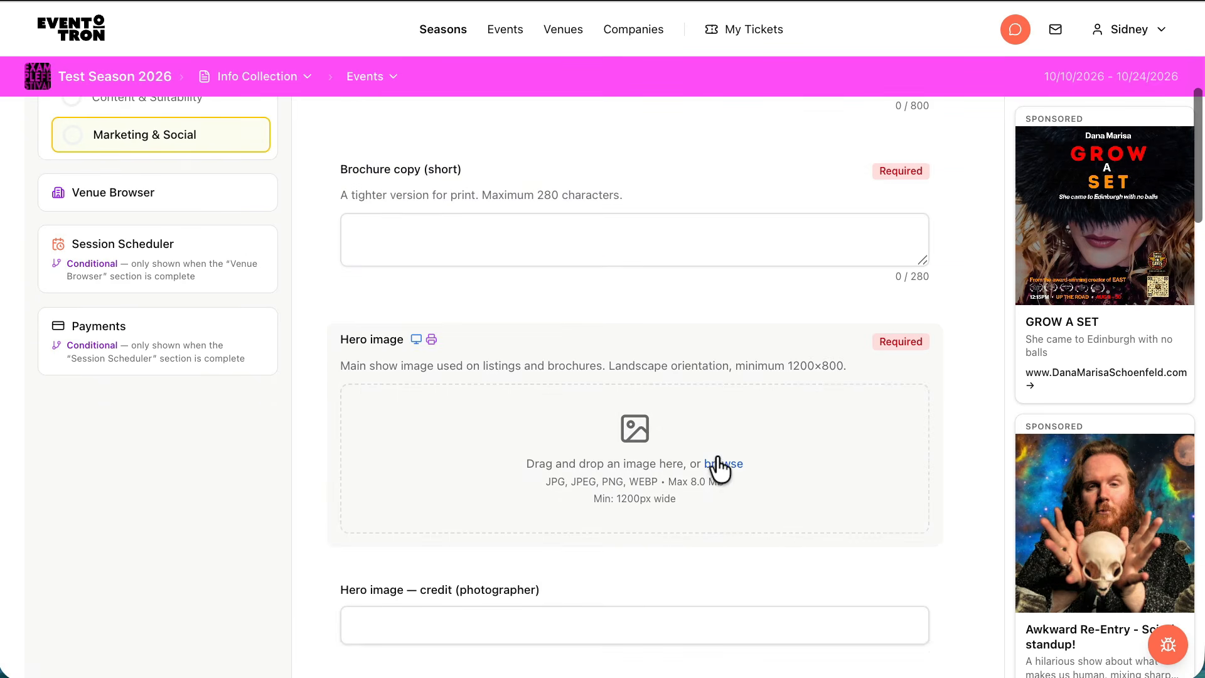
click(722, 464)
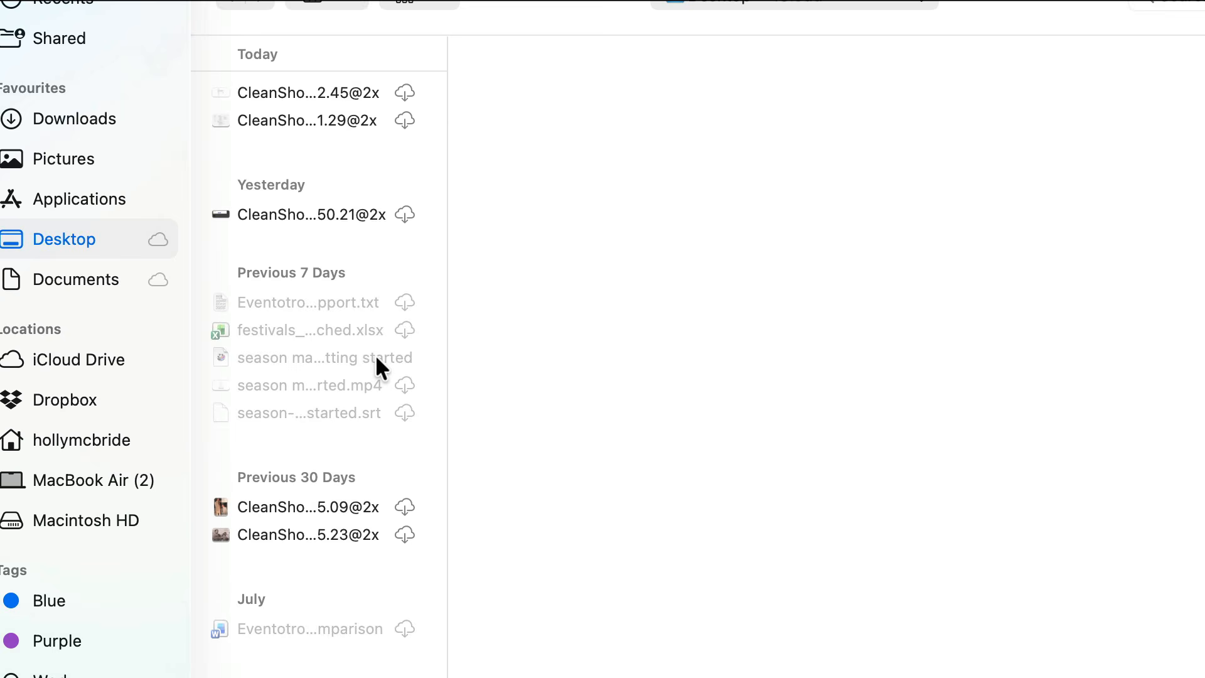
scroll(375, 362, down, 6)
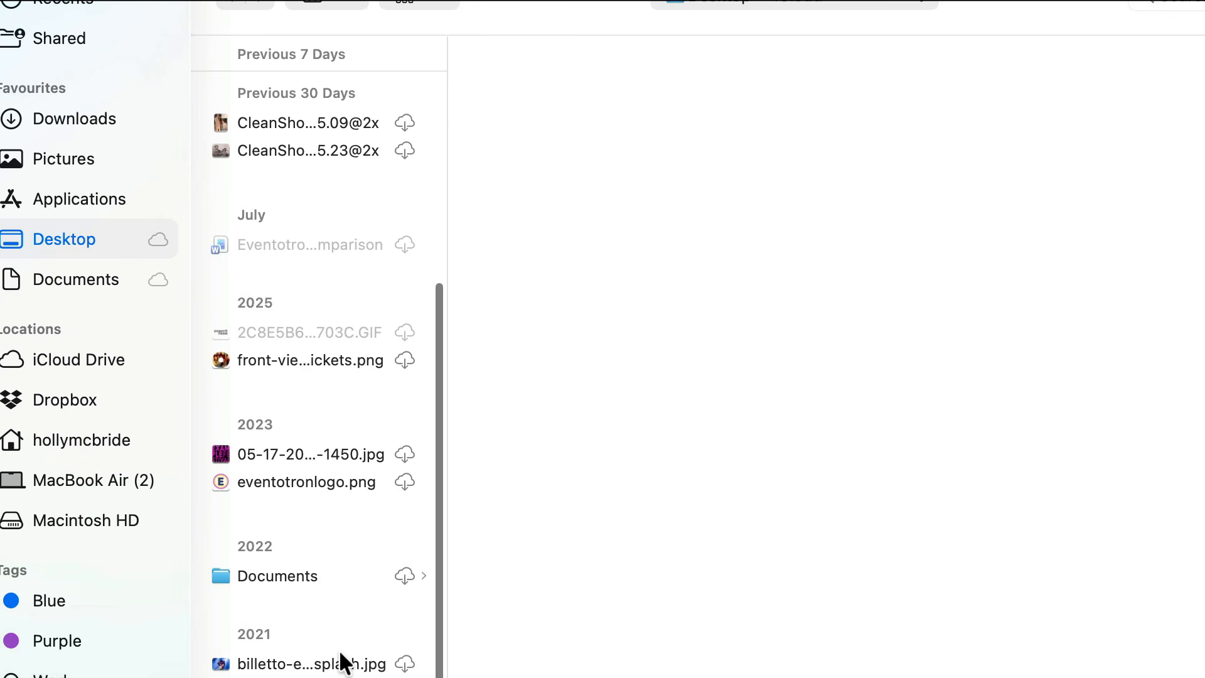
click(340, 655)
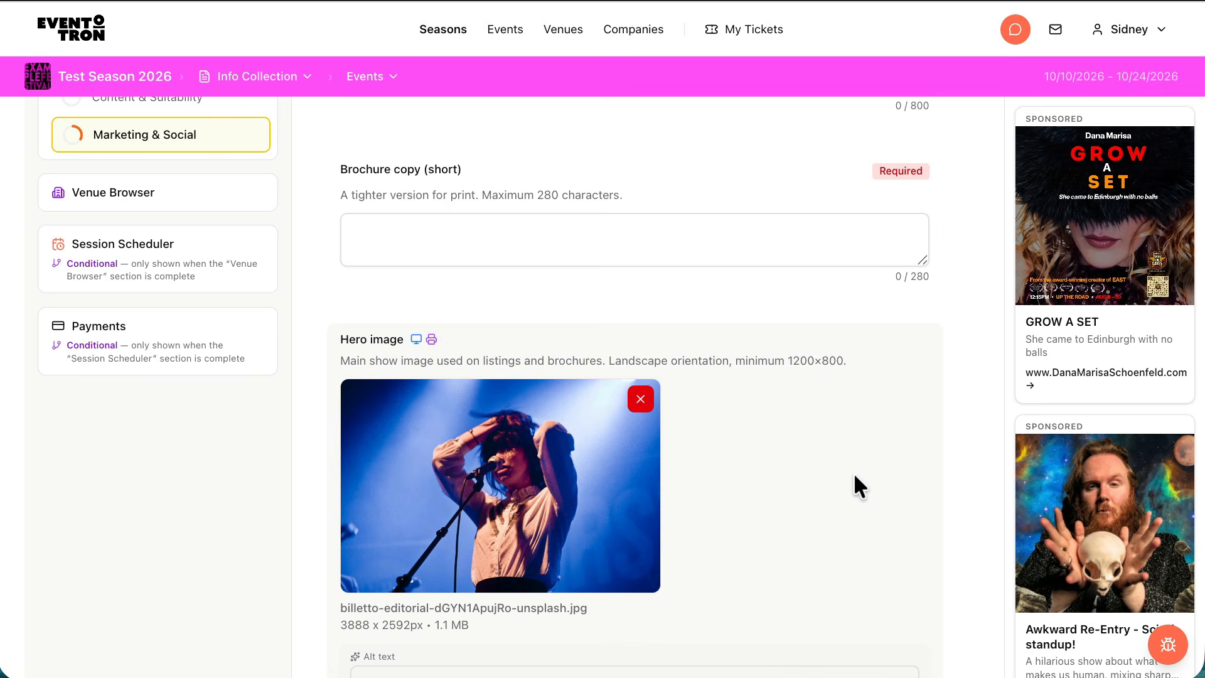
Check the hero image's generated alt text and return from the preview to the form builder
scroll(786, 520, down, 2)
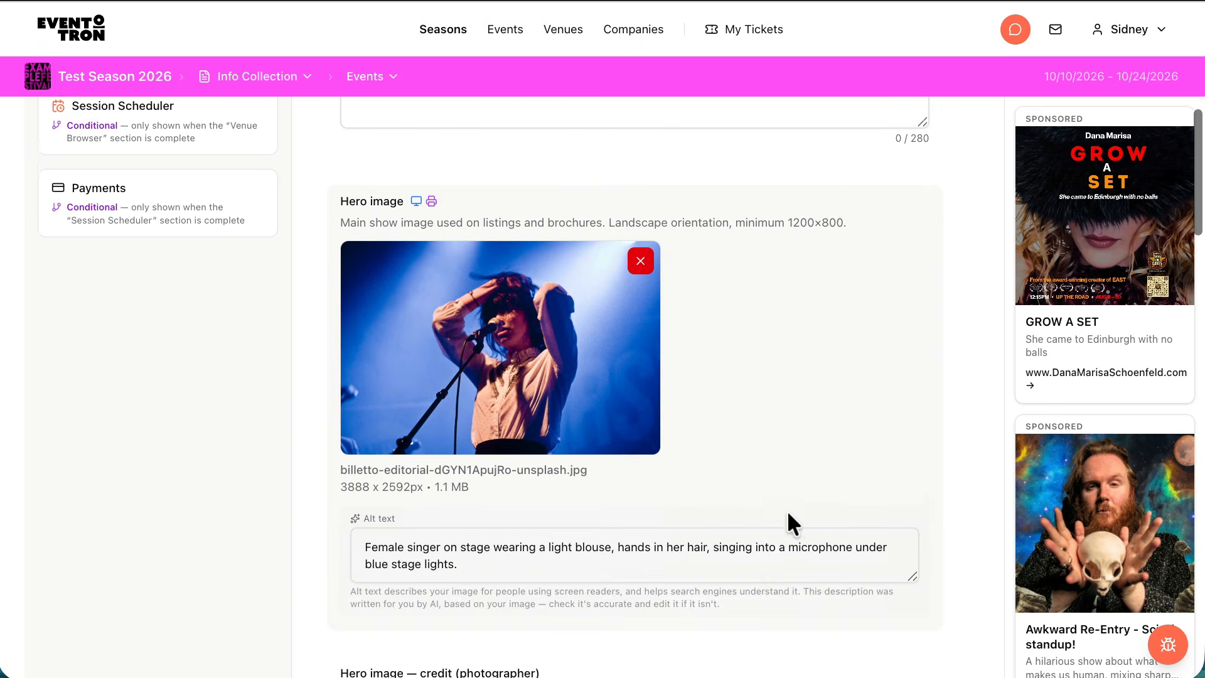
scroll(787, 512, up, 9)
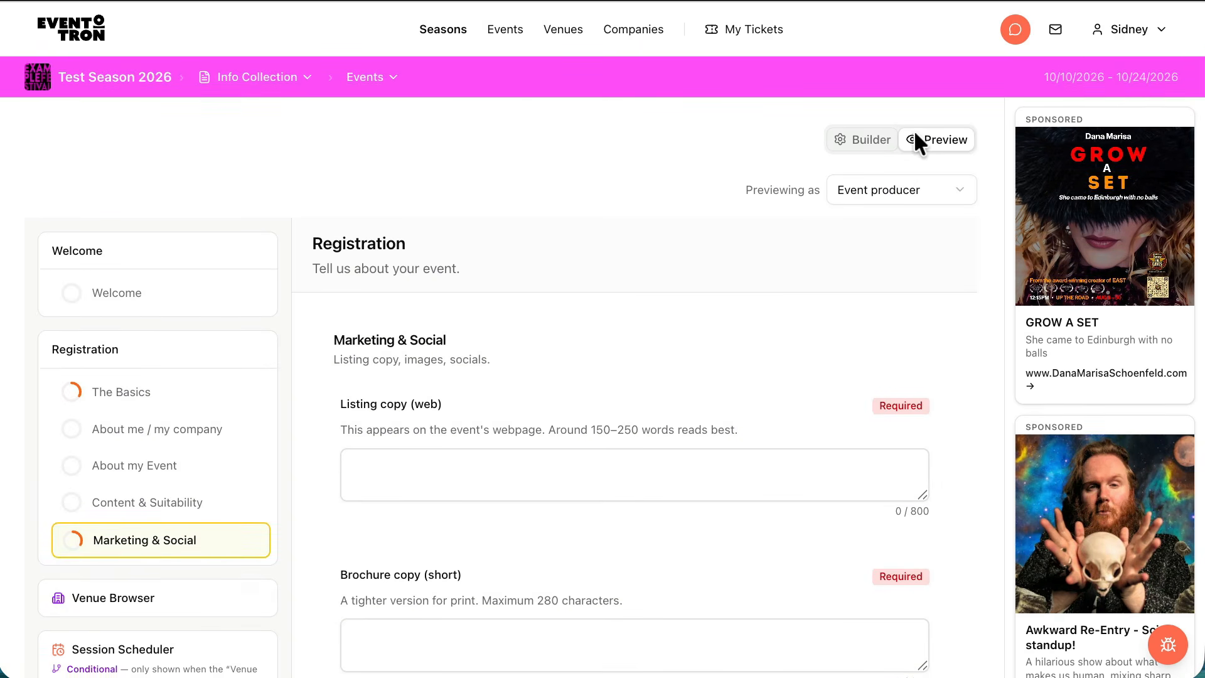
click(866, 139)
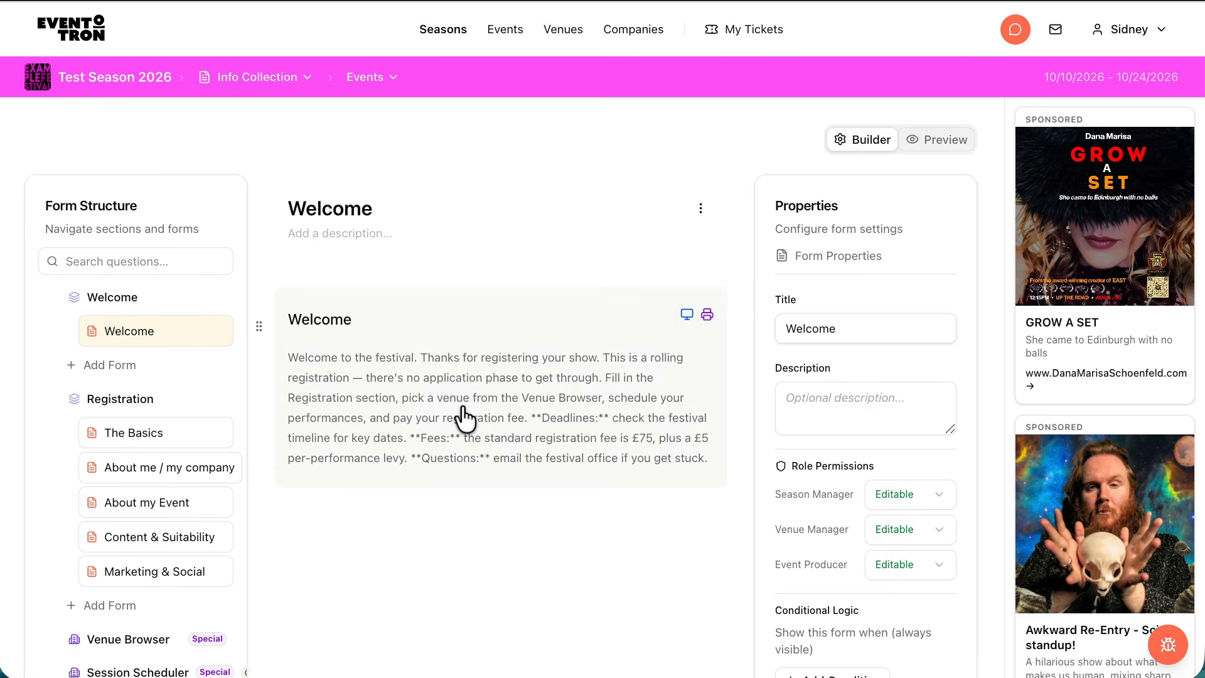
Open the Office Use form in the form structure and review its questions and role permissions
scroll(465, 417, down, 3)
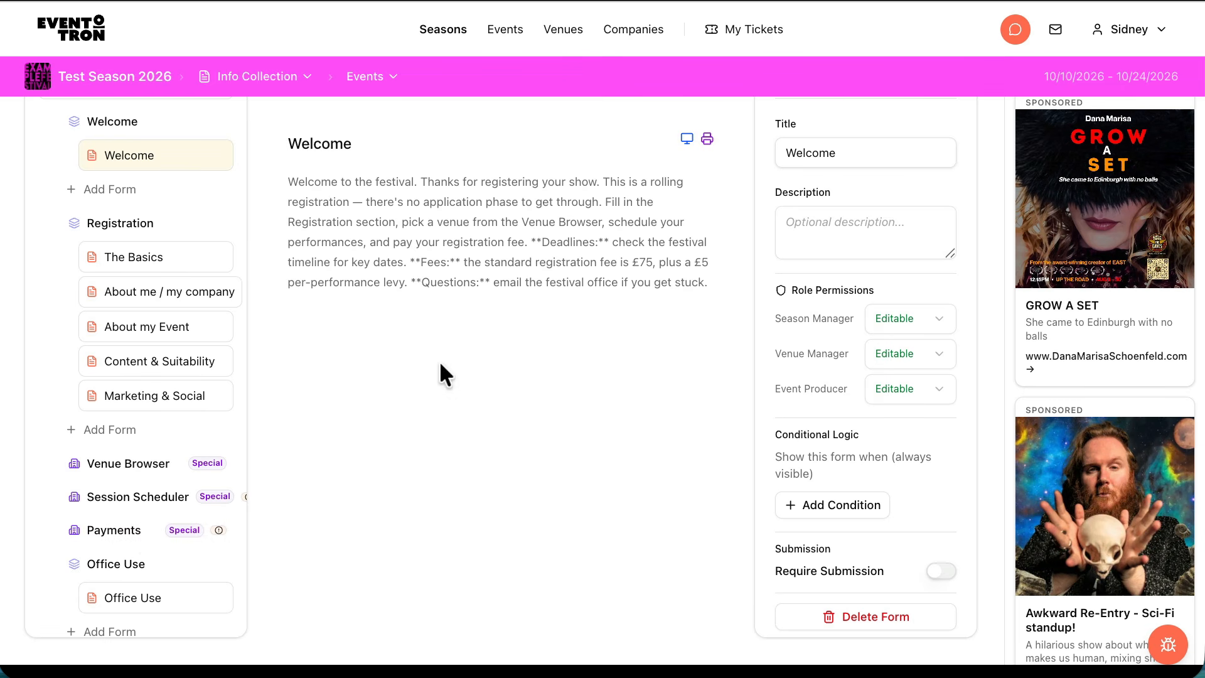
scroll(439, 360, down, 2)
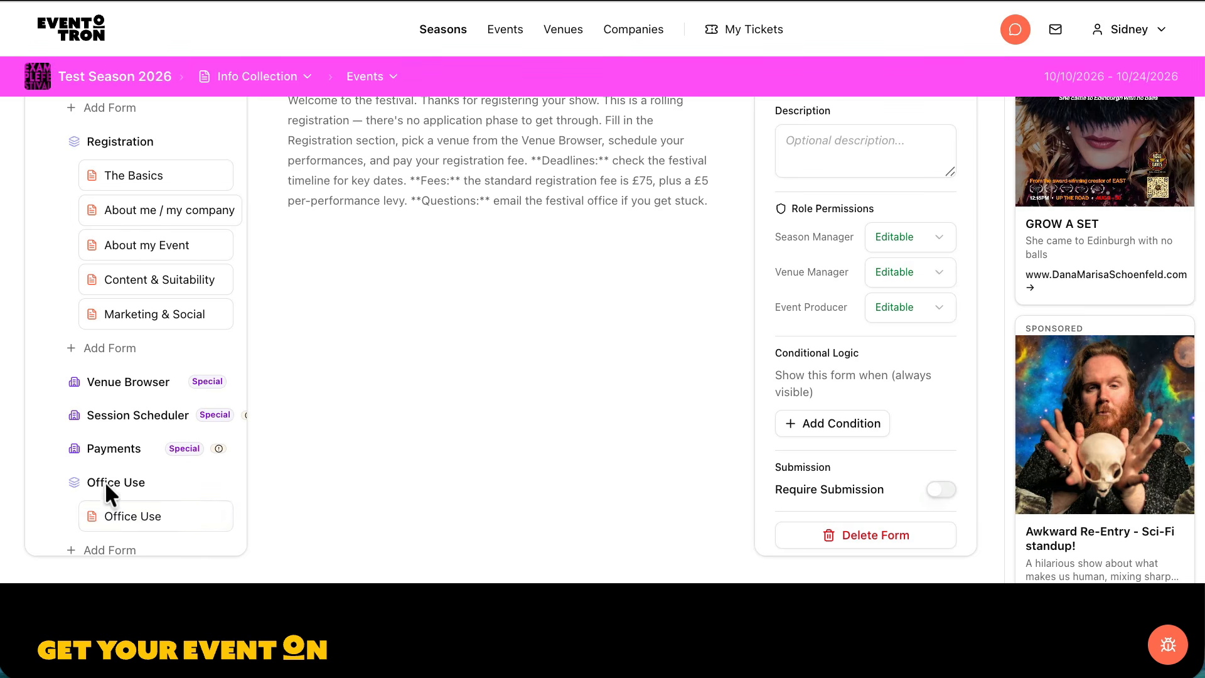
click(139, 520)
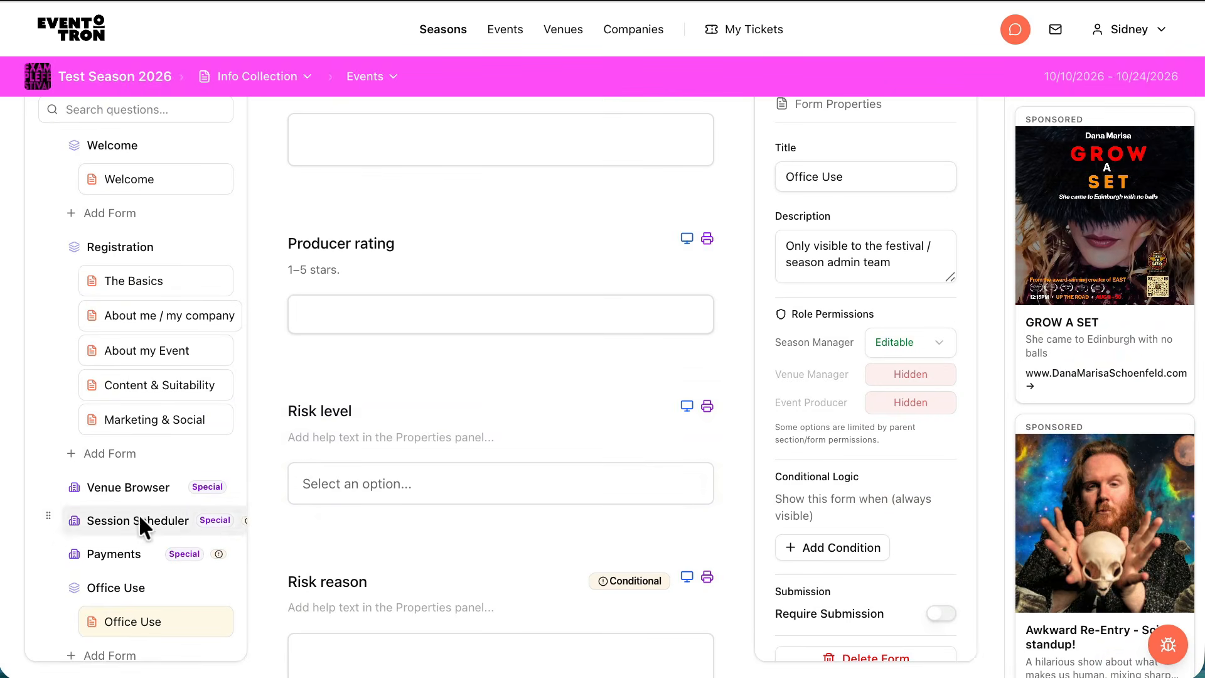
scroll(538, 416, up, 3)
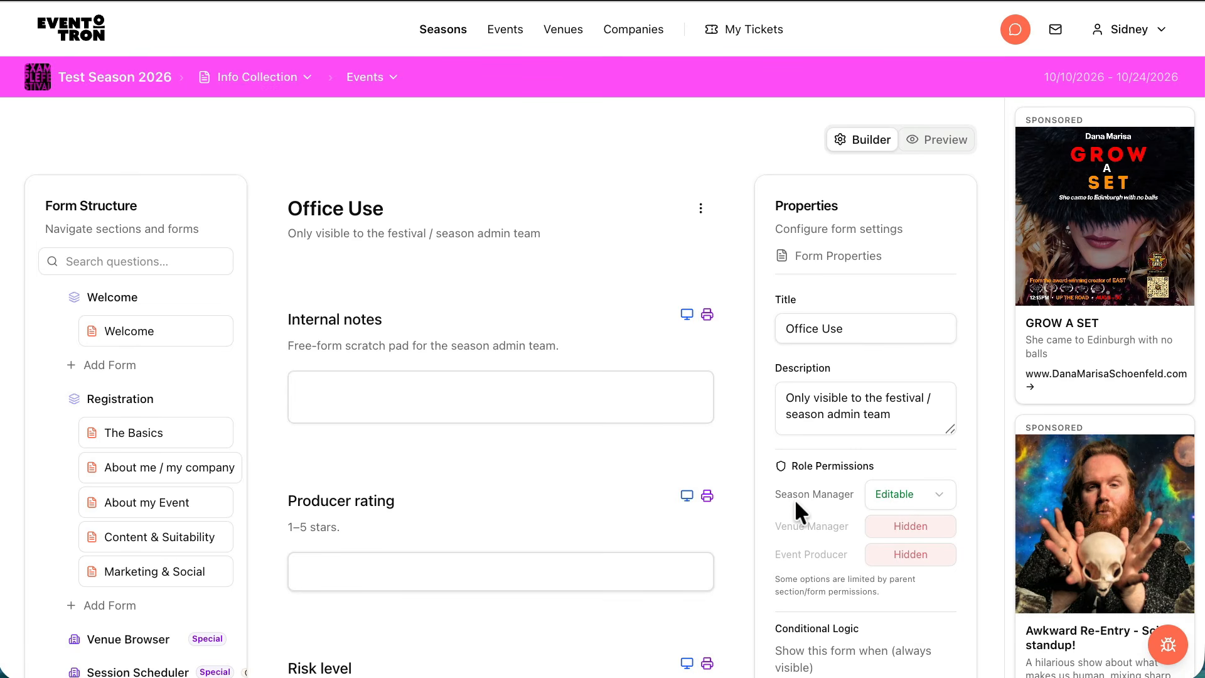
scroll(594, 453, down, 1)
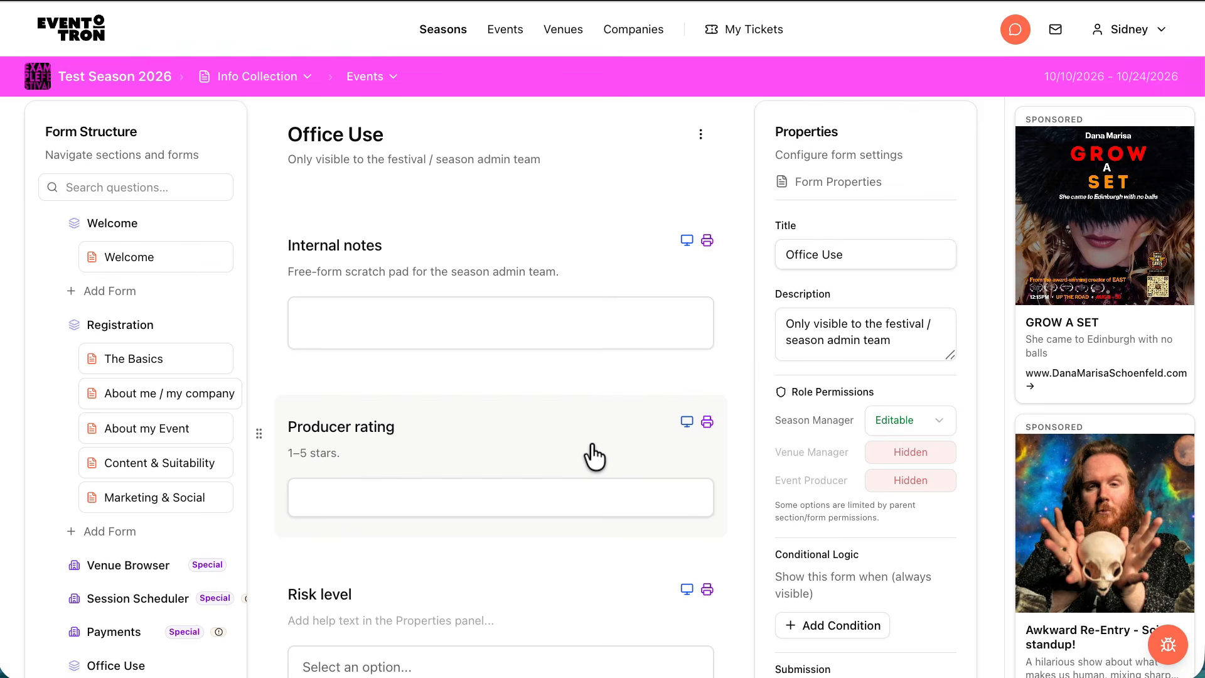
scroll(594, 456, up, 1)
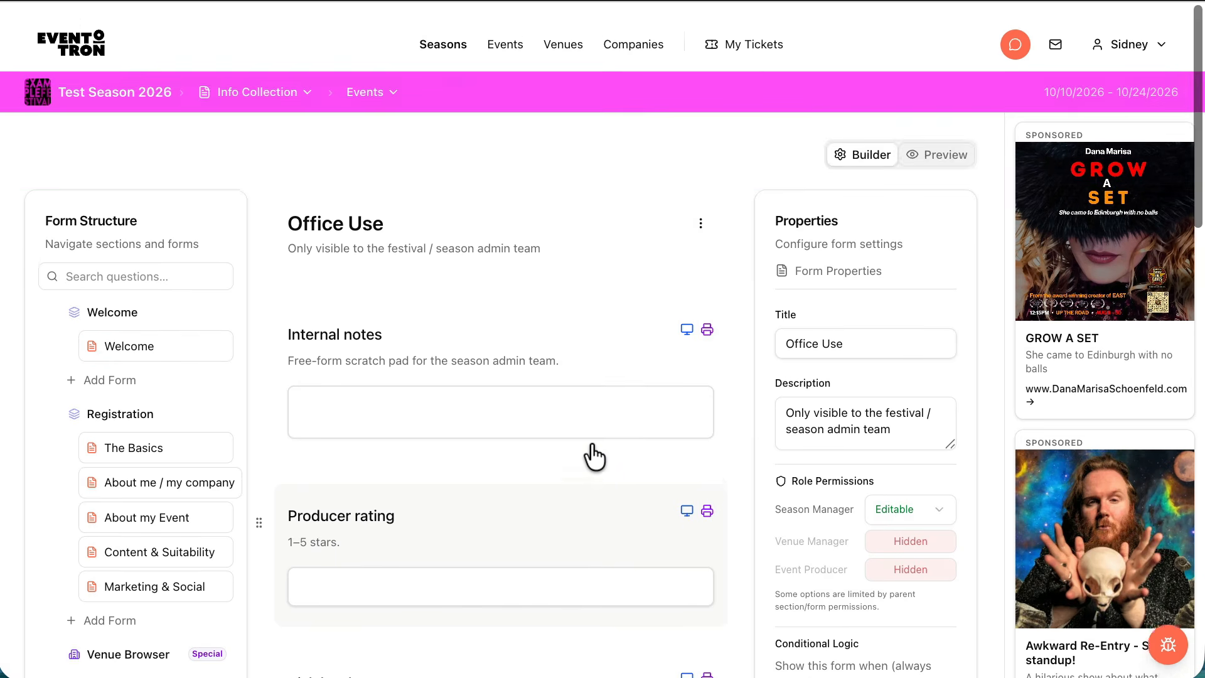